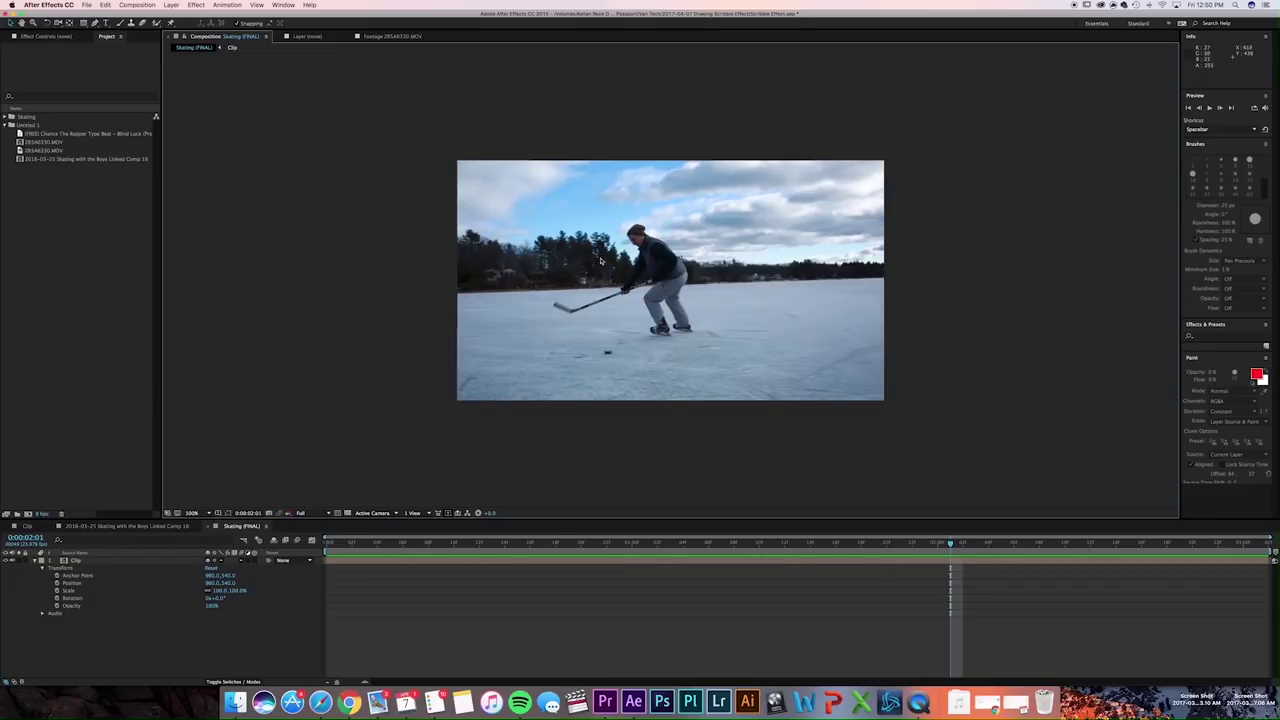
# - Scrub back through the early outlined frames of the skater clip, then switch to Premiere Pro
pyautogui.click(657, 543)
pyautogui.moveTo(600, 546); pyautogui.dragTo(513, 545)
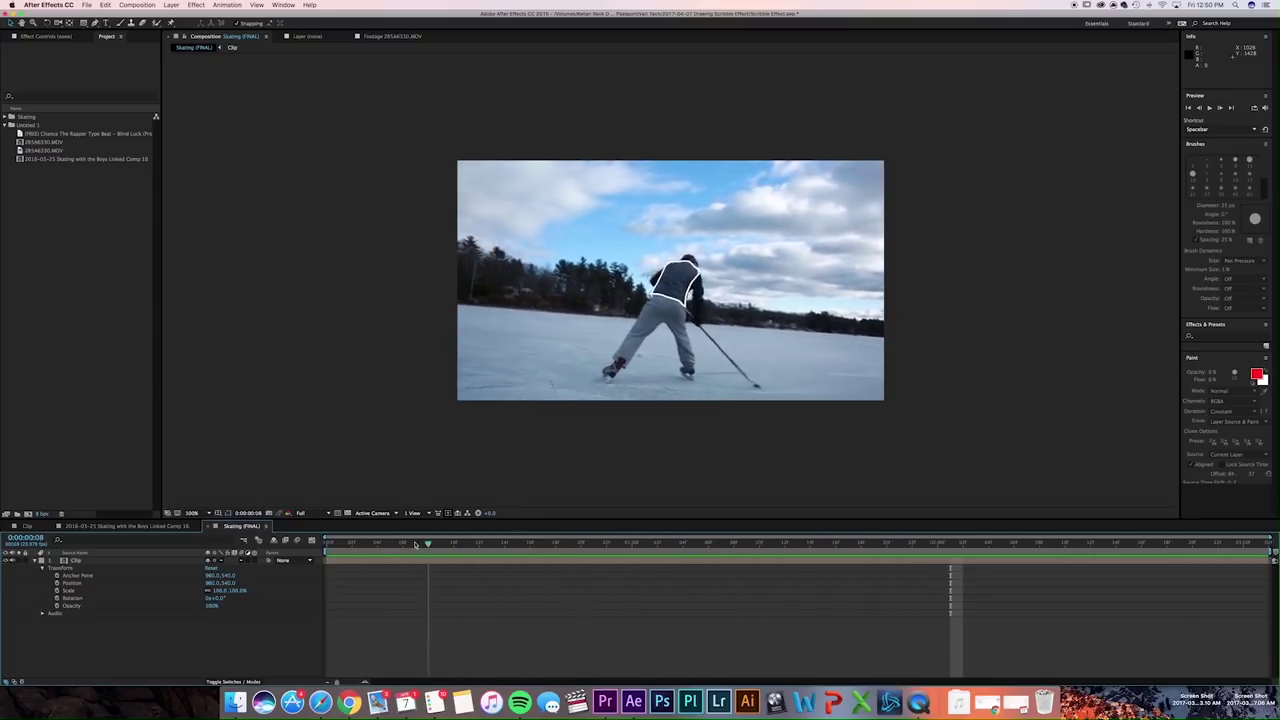
pyautogui.click(604, 701)
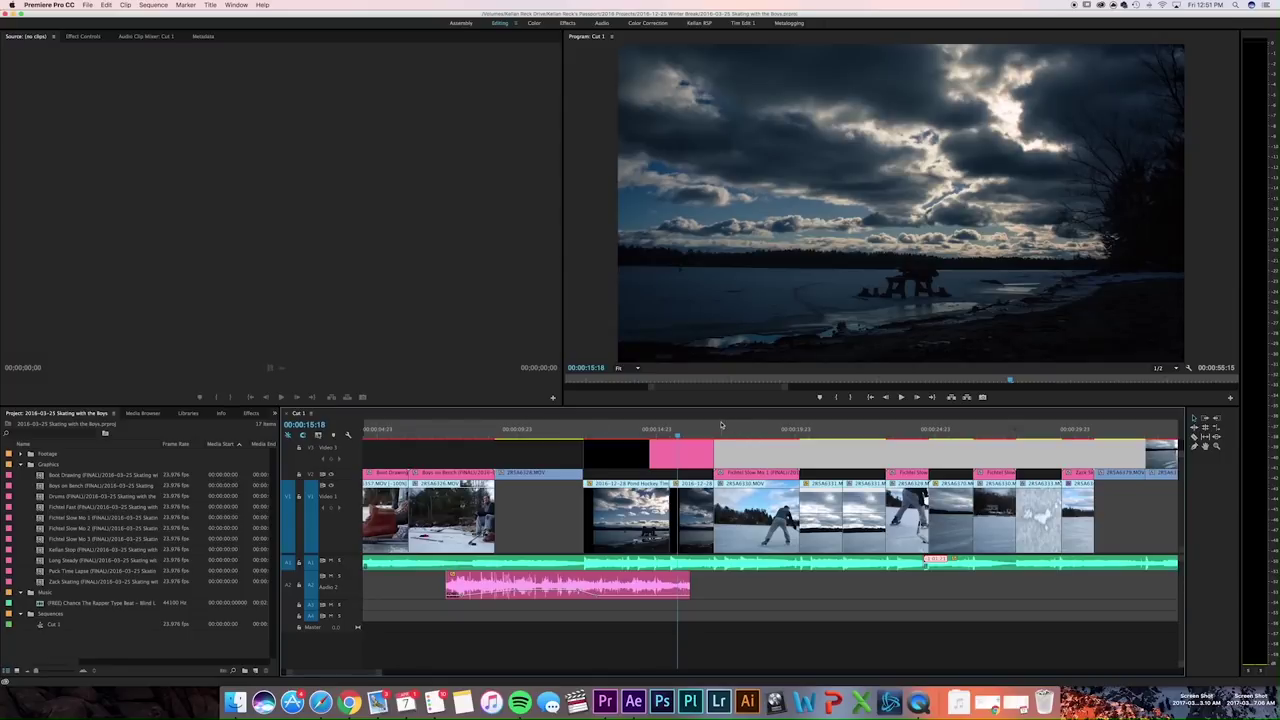
# - Scrub the Cut 1 sequence to the skater shot at 00:00:18:11
pyautogui.click(721, 426)
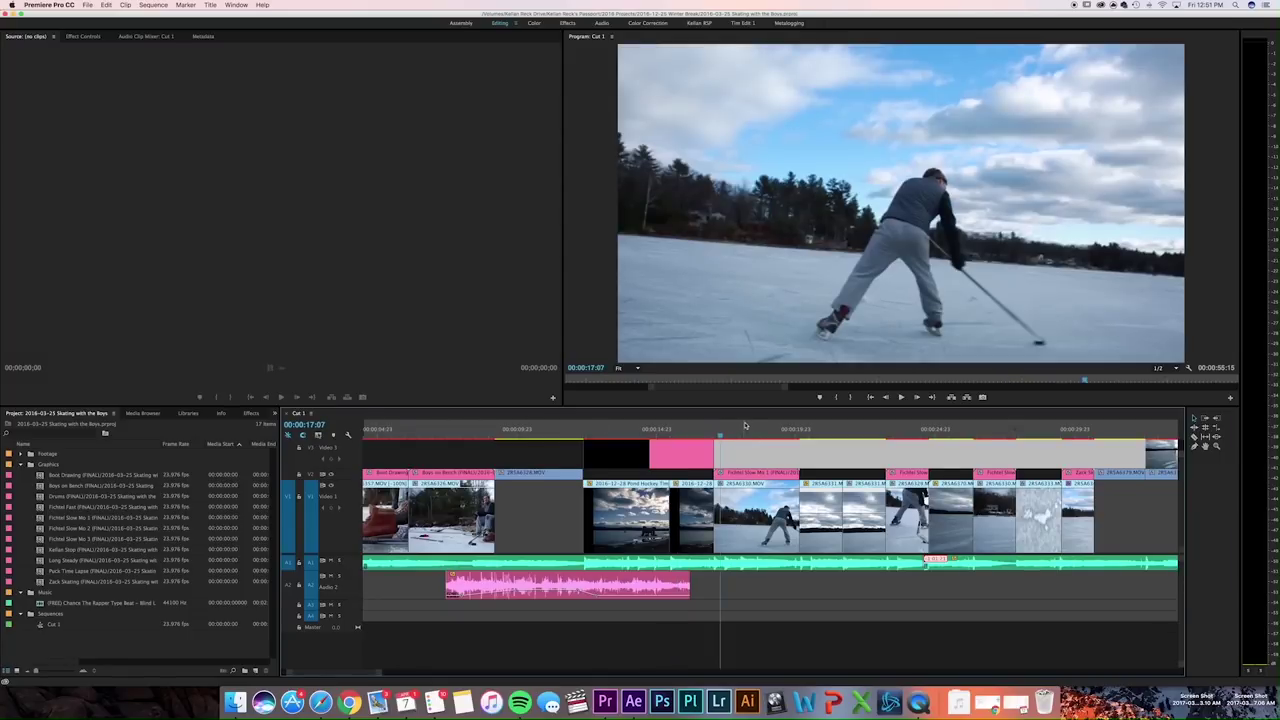
pyautogui.click(747, 426)
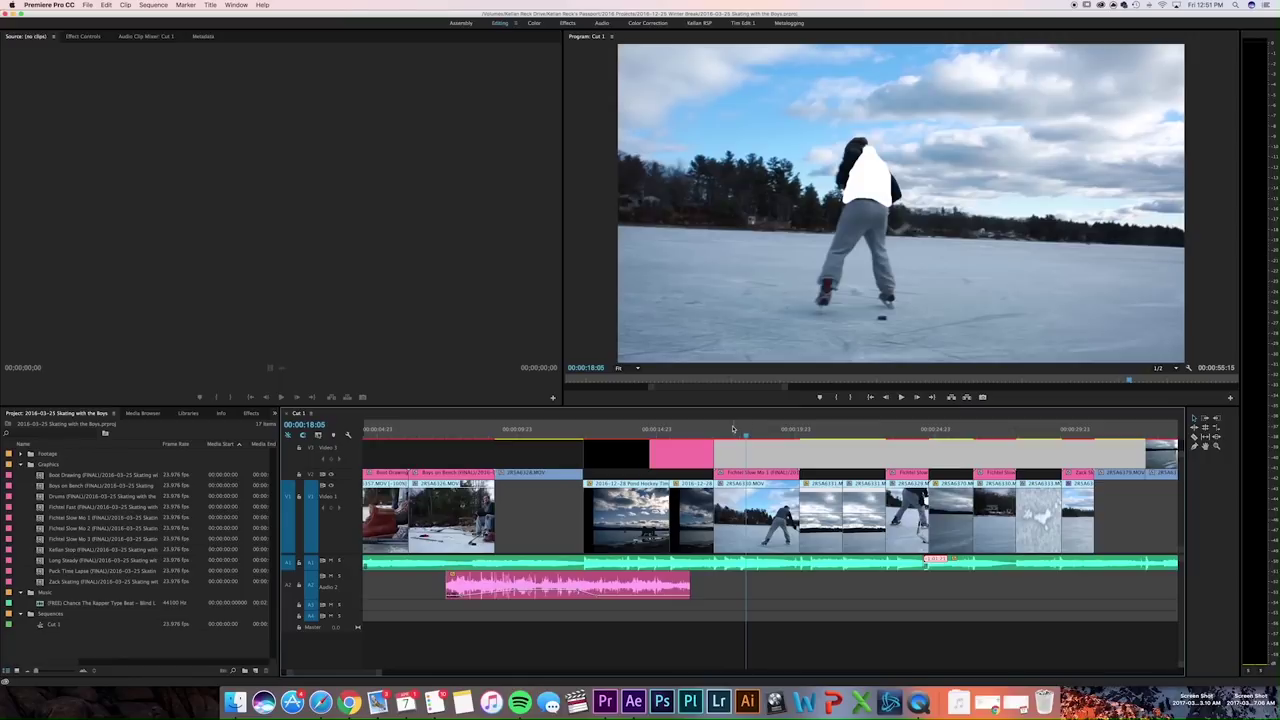
pyautogui.click(732, 429)
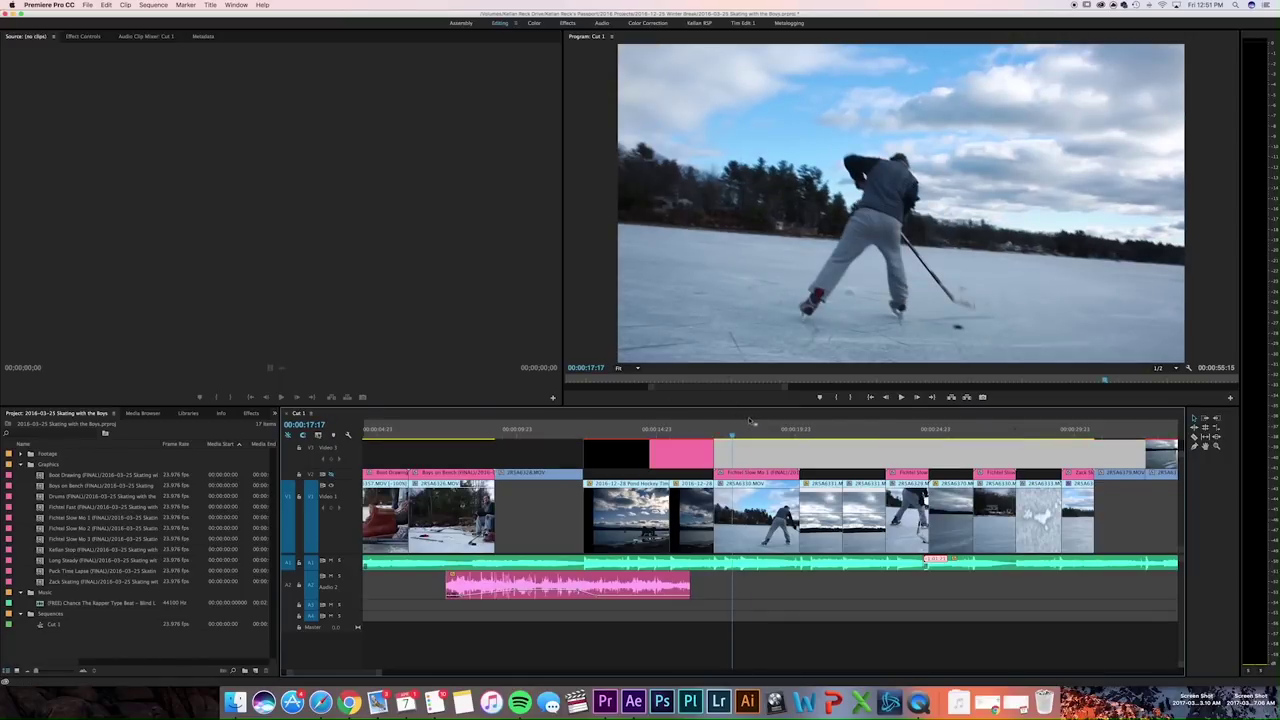
pyautogui.click(753, 428)
# - Replace the skater clip and matching music section with an After Effects composition
pyautogui.click(758, 515)
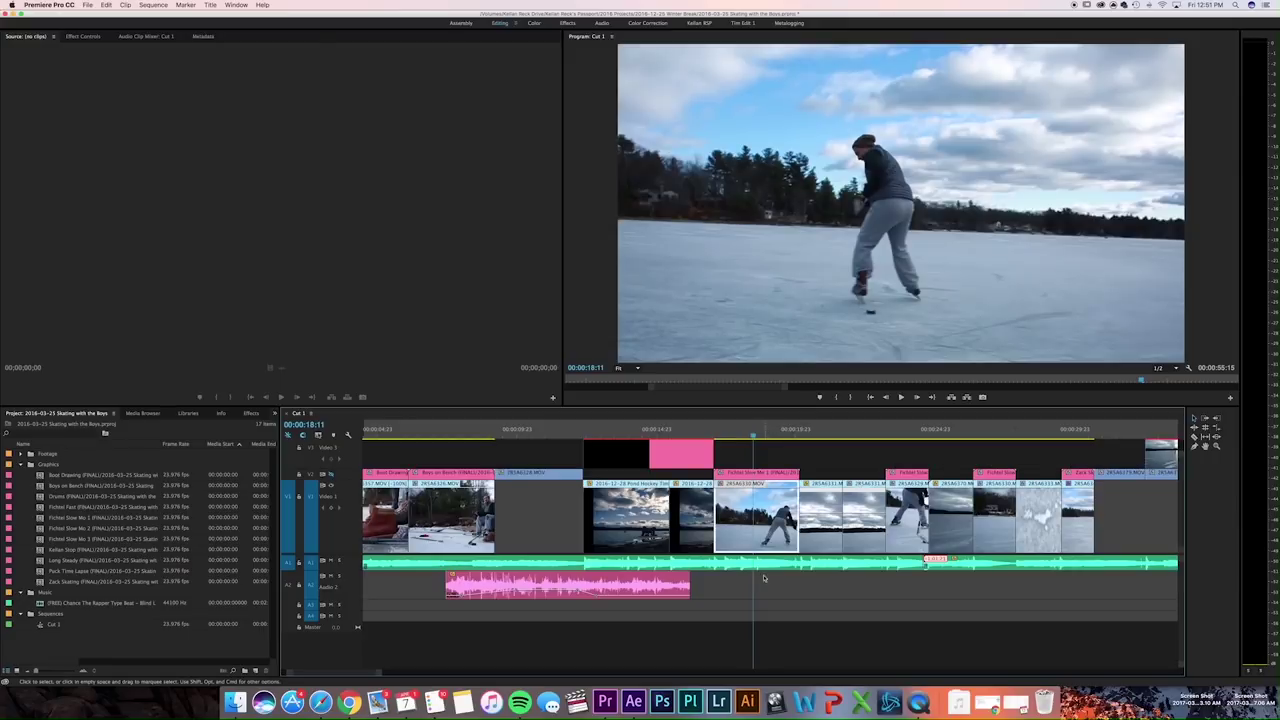
pyautogui.press('c')
pyautogui.press('v')
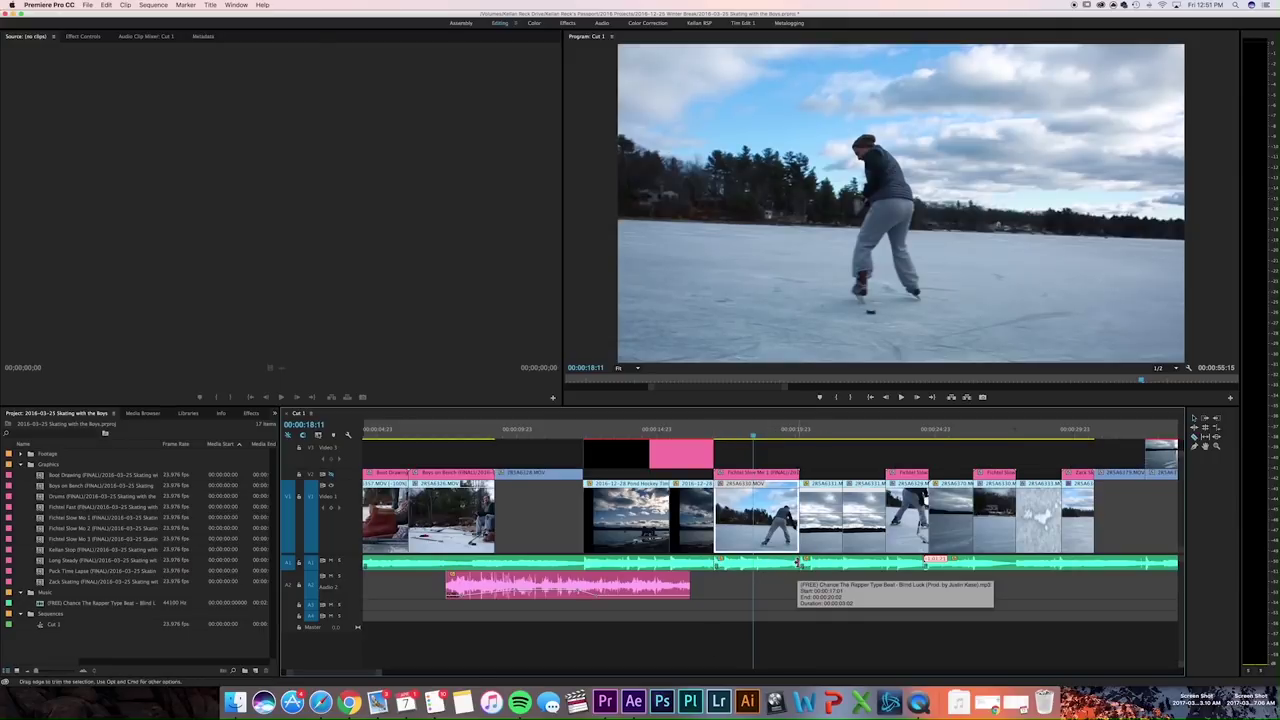
pyautogui.click(769, 561)
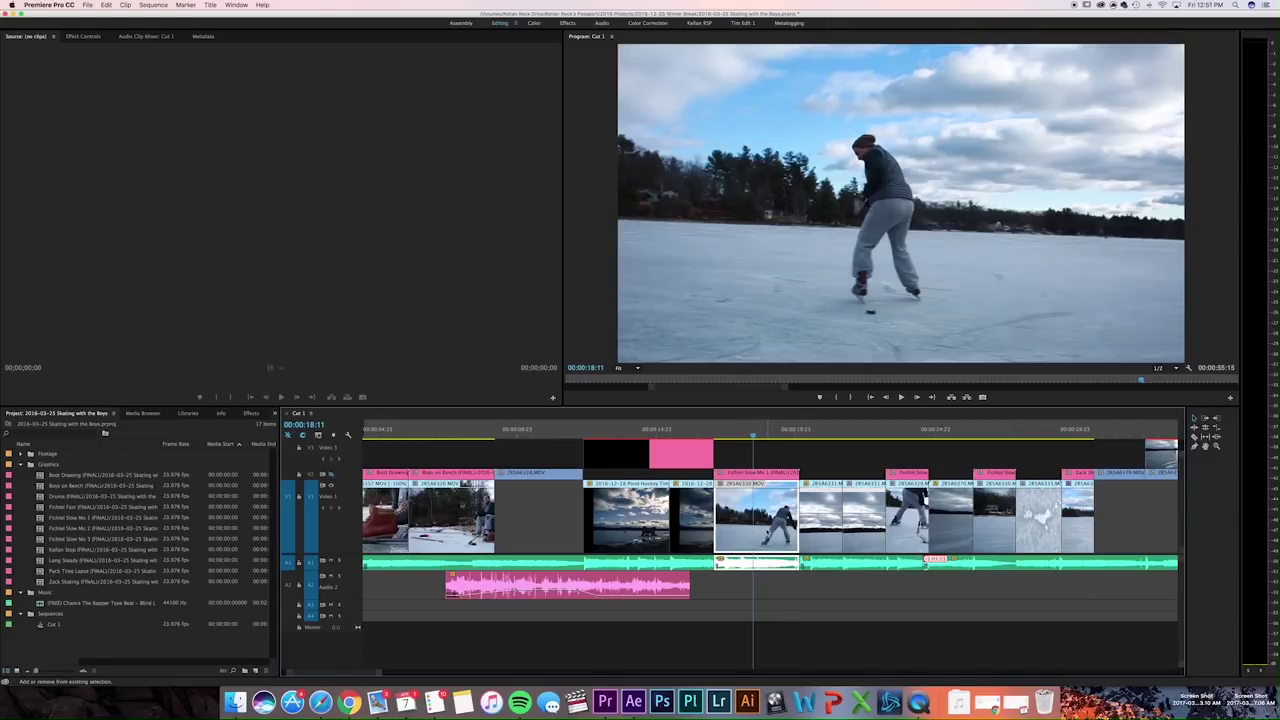
pyautogui.rightClick(769, 561)
pyautogui.click(828, 370)
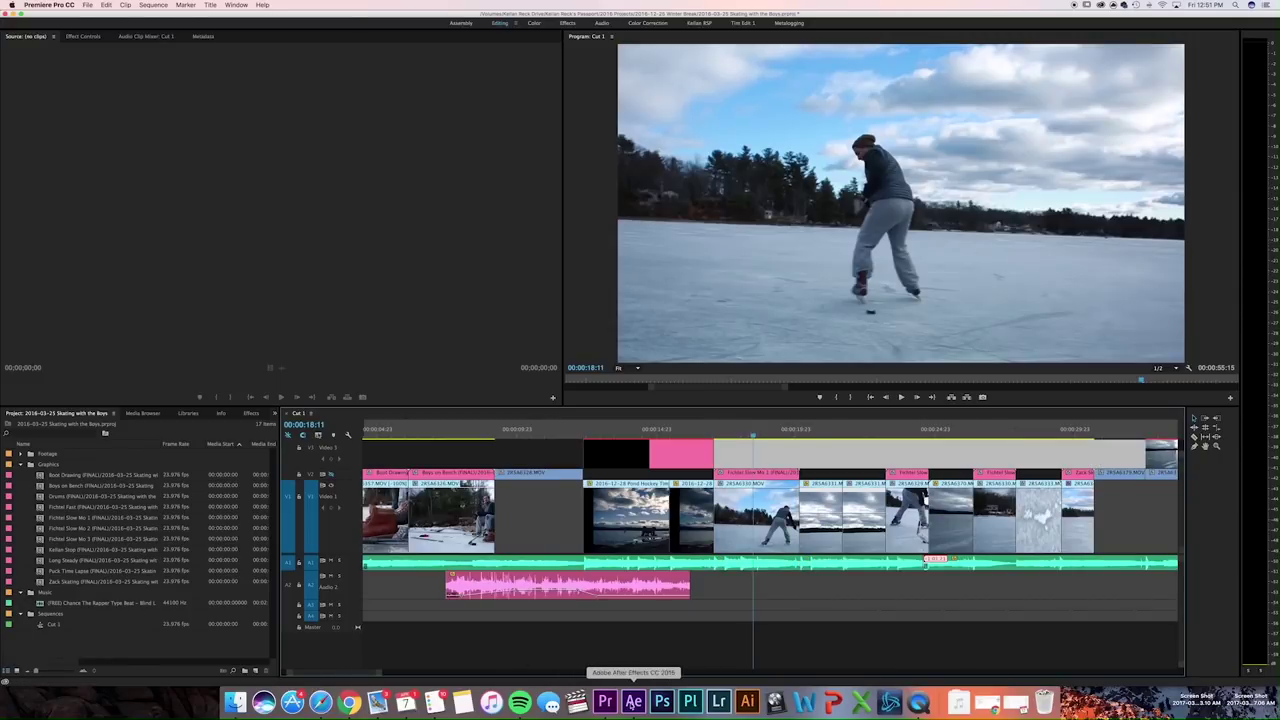
pyautogui.click(633, 701)
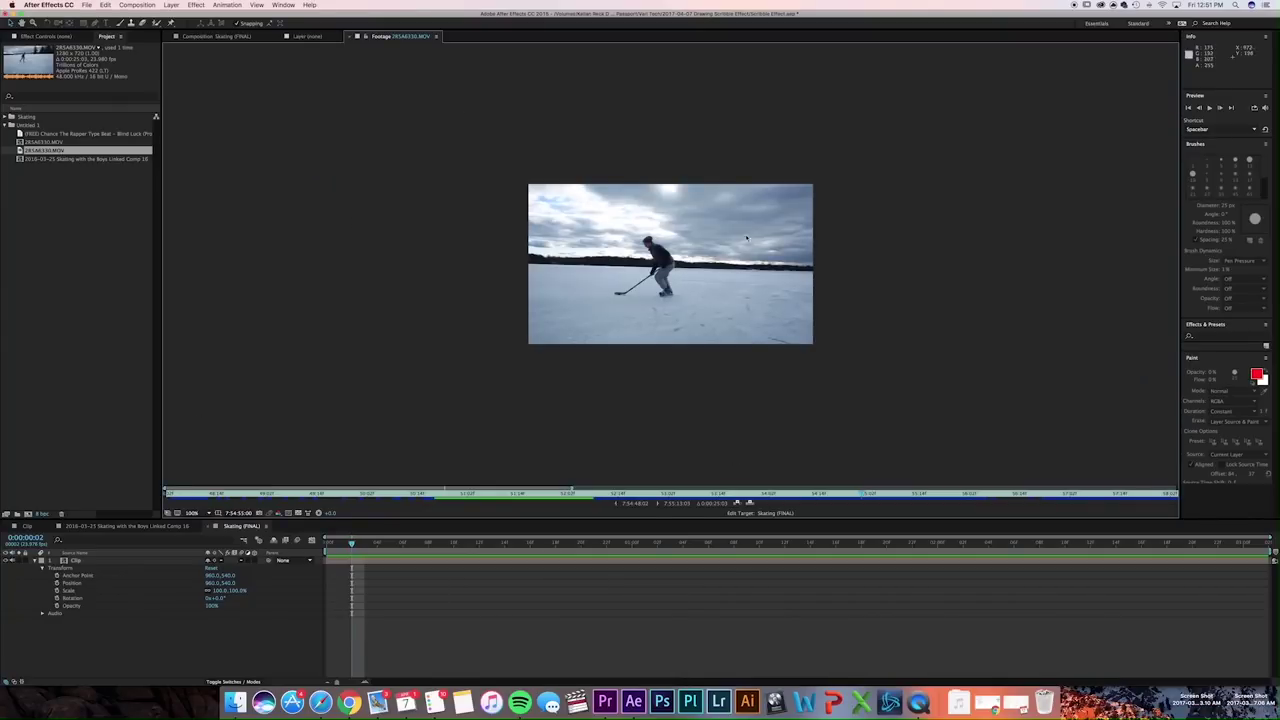
# - Create a new composition from 2R5A6330.MOV and scrub through its frames
pyautogui.click(43, 152)
pyautogui.moveTo(43, 152); pyautogui.dragTo(306, 277)
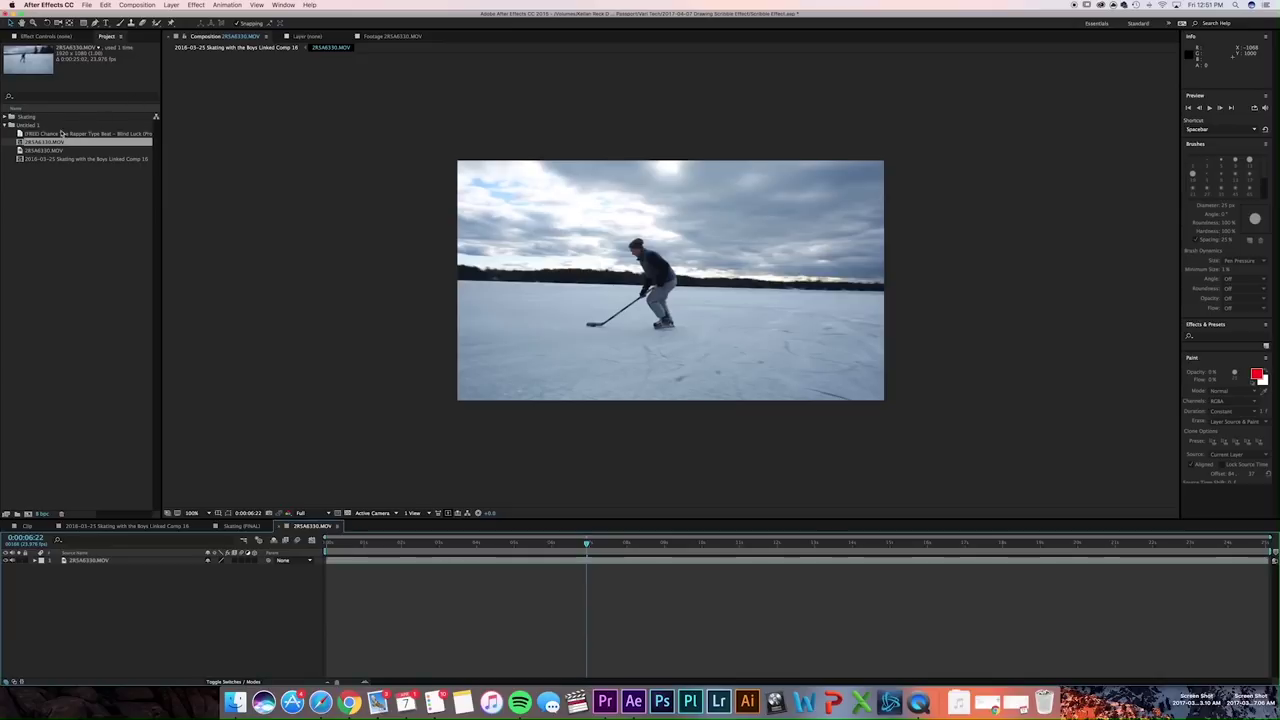
pyautogui.moveTo(330, 545); pyautogui.dragTo(1028, 545)
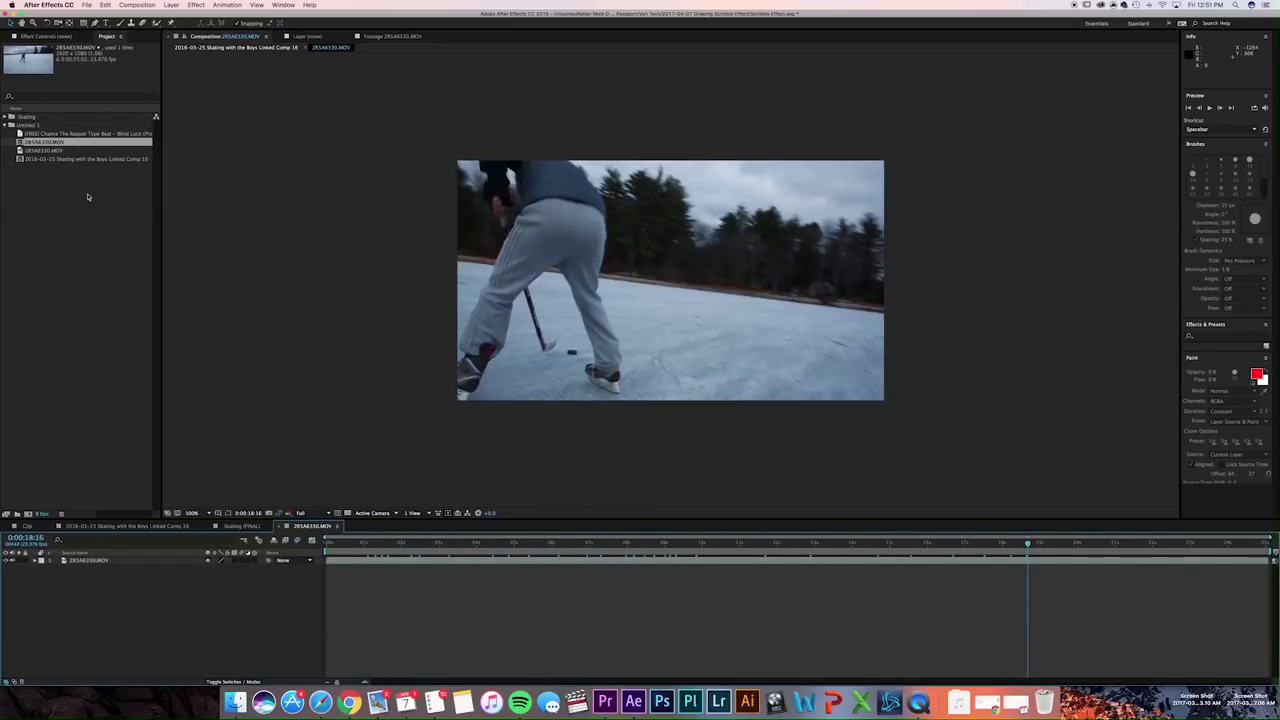
# - Open the Skating with the Boys Linked Comp 18 and play it back
pyautogui.doubleClick(57, 161)
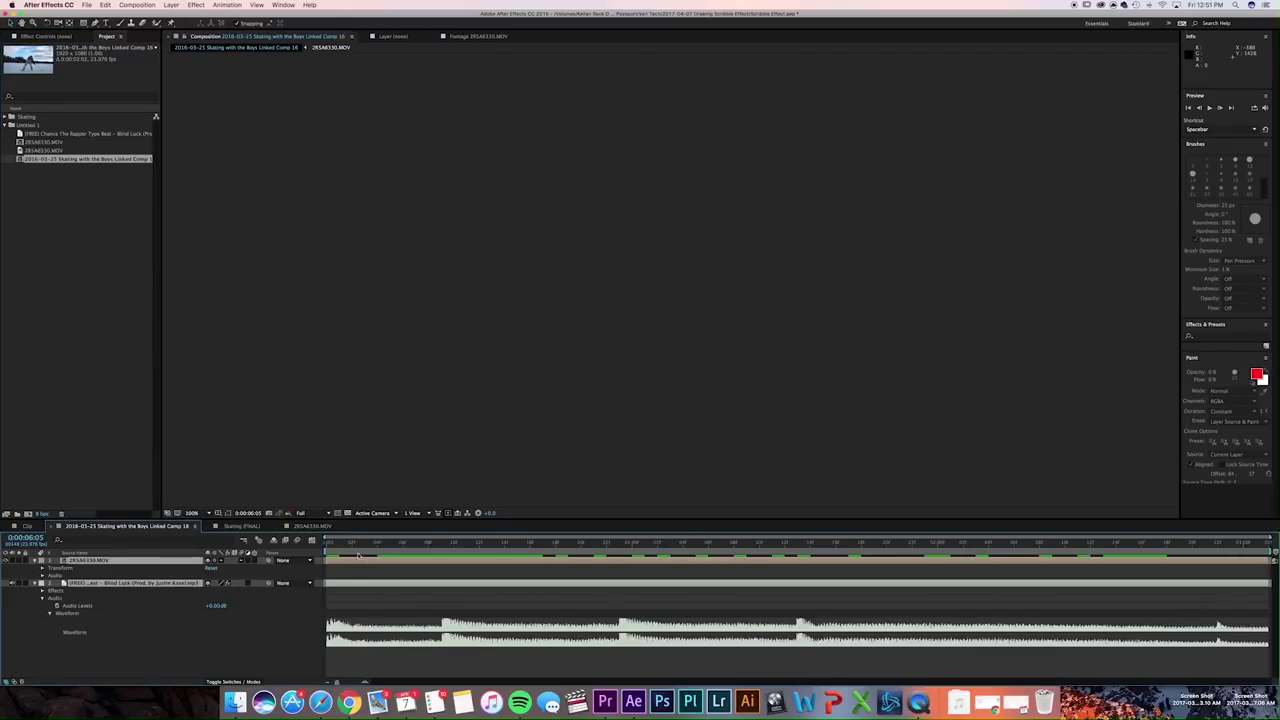
pyautogui.press('space')
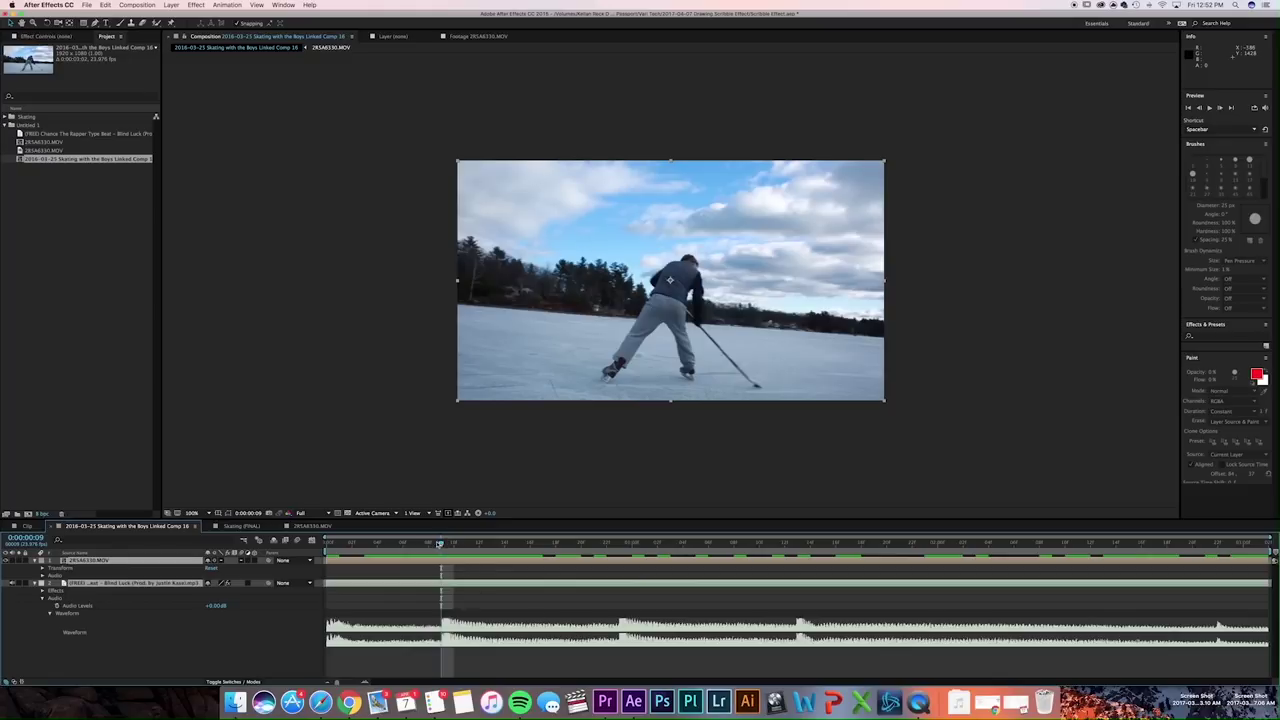
pyautogui.moveTo(441, 543); pyautogui.dragTo(428, 544)
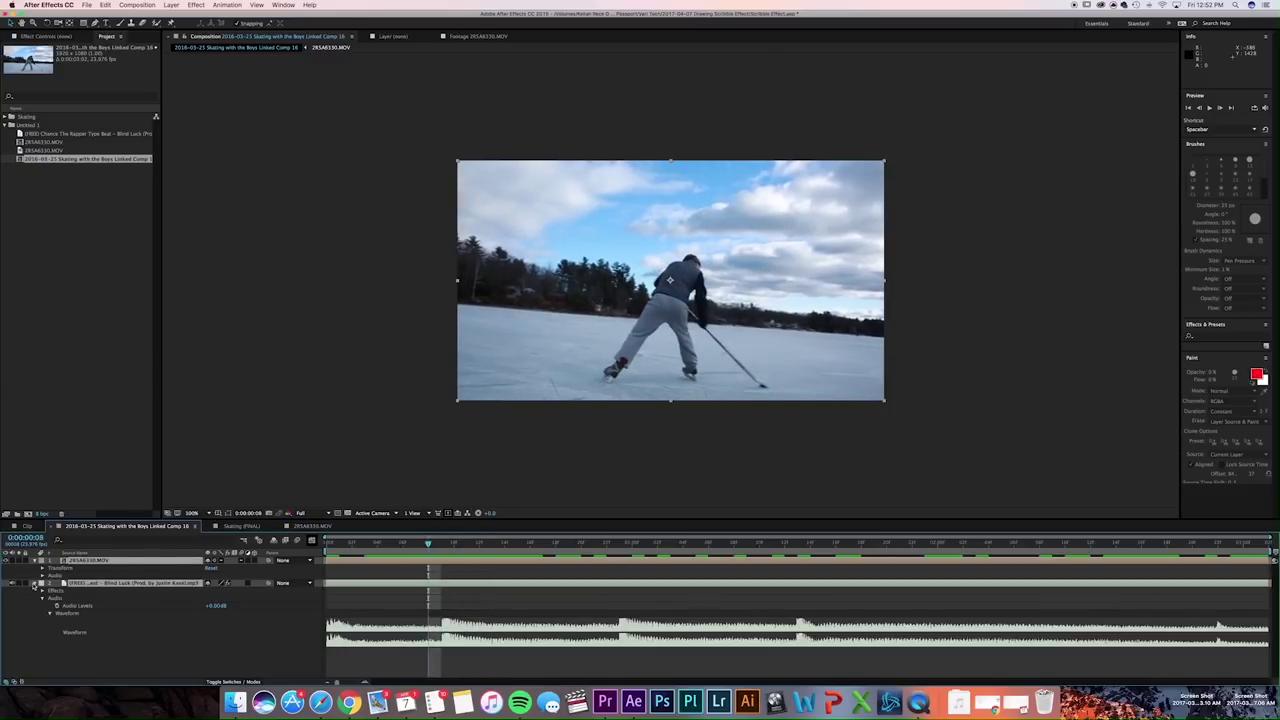
# - Collapse the layers and reveal the mp3 music layer's Audio > Waveform
pyautogui.click(33, 586)
pyautogui.click(80, 591)
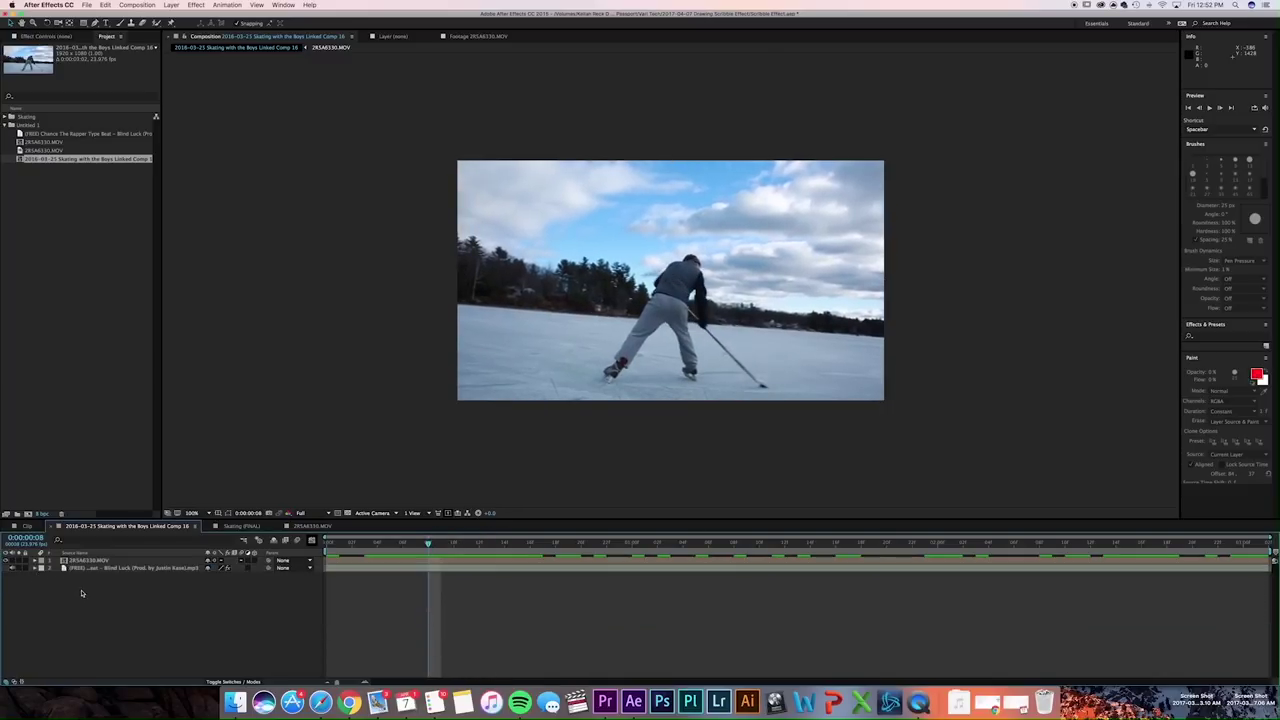
pyautogui.click(111, 569)
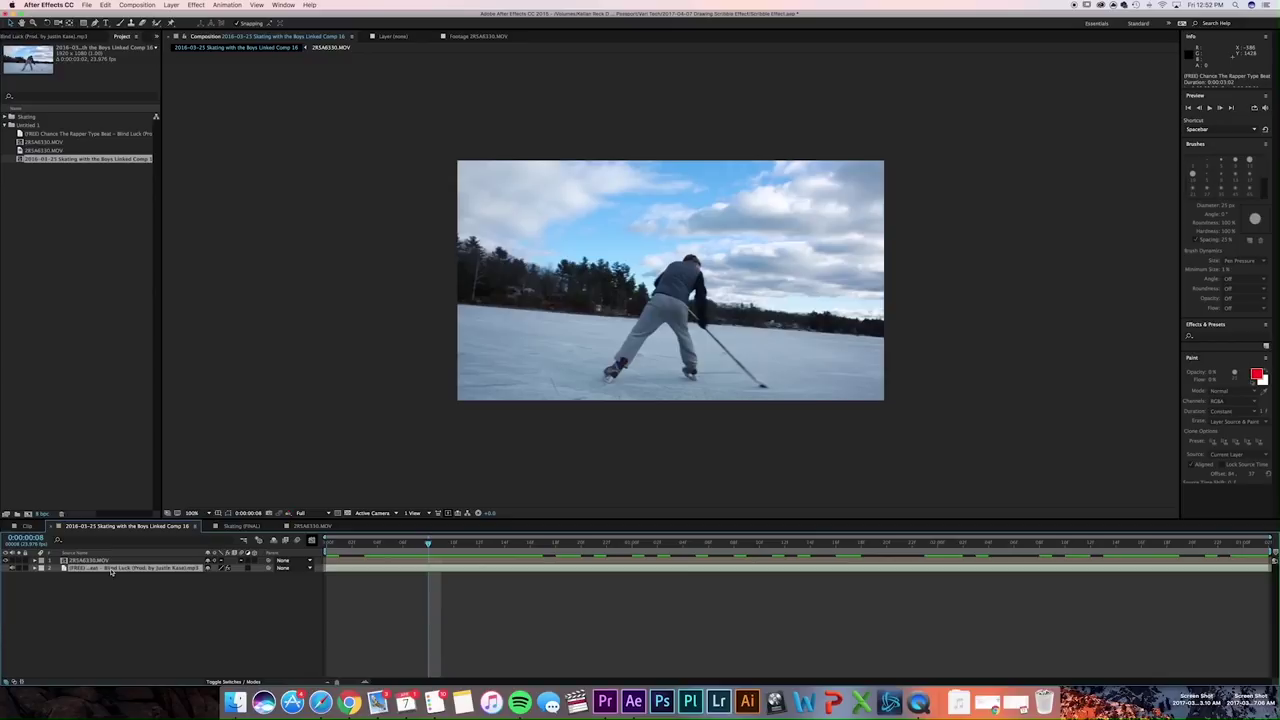
pyautogui.click(36, 569)
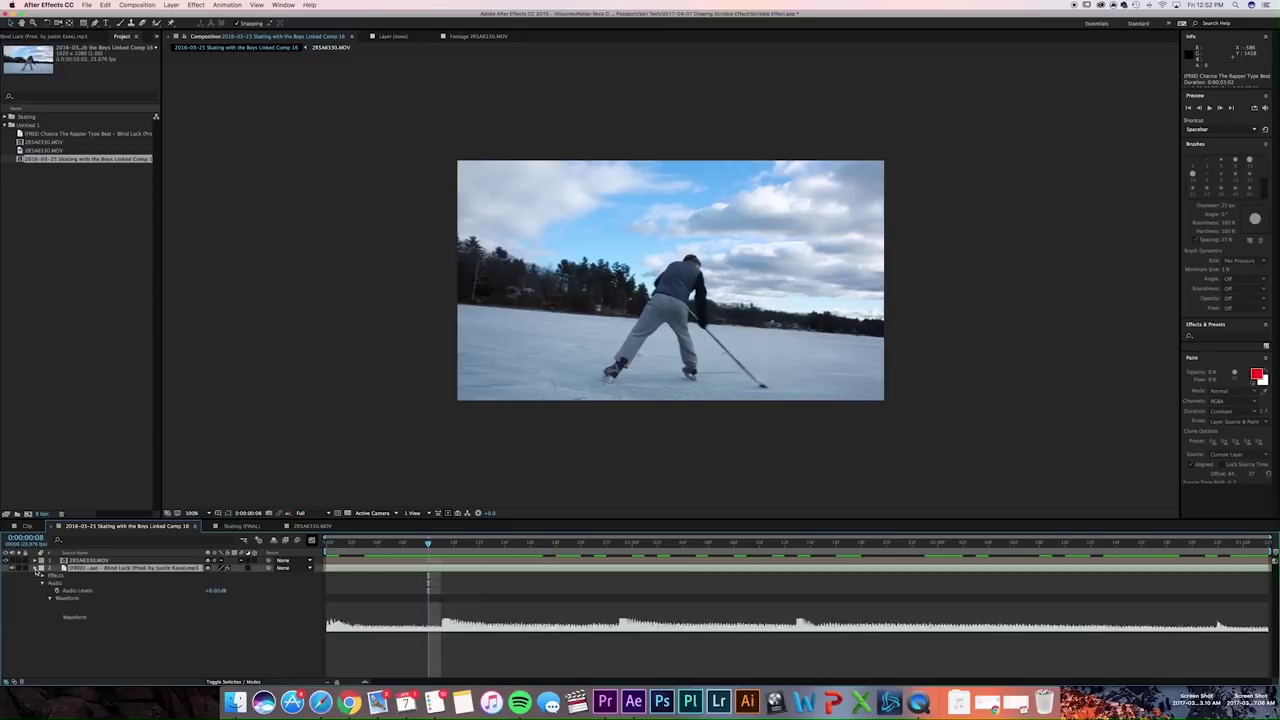
pyautogui.click(43, 586)
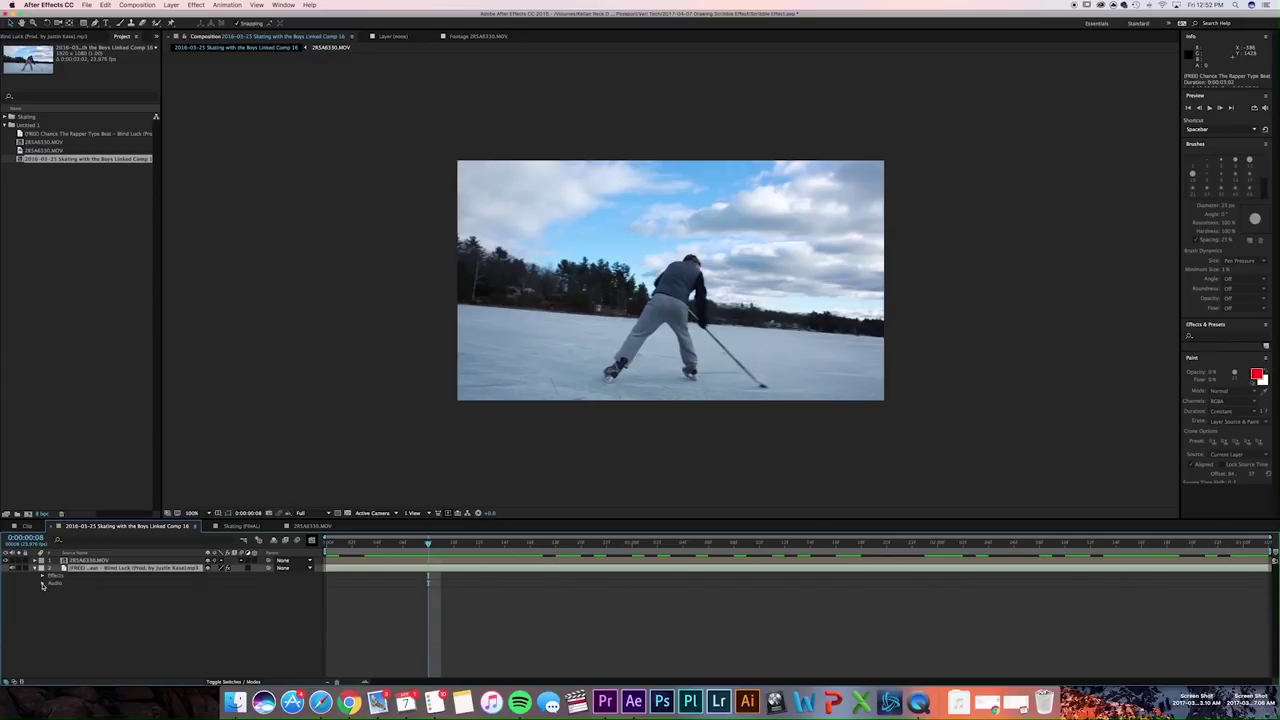
pyautogui.click(43, 586)
pyautogui.click(50, 598)
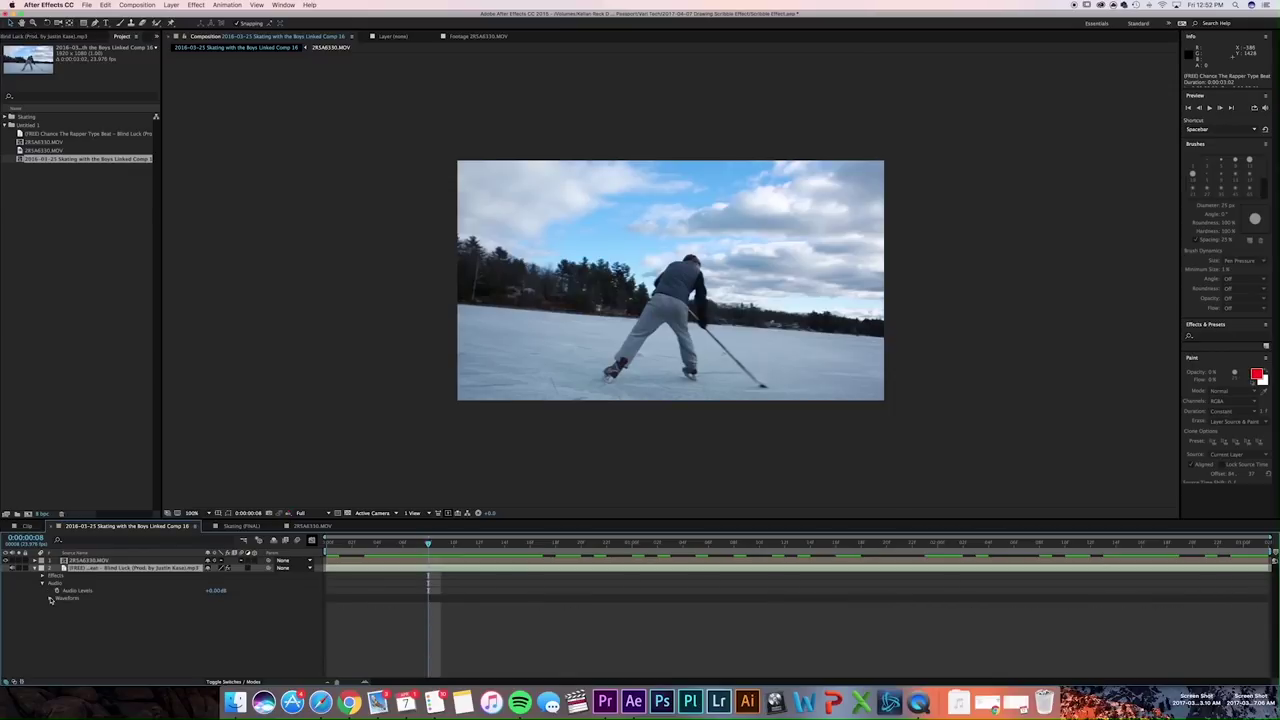
pyautogui.click(50, 598)
# - Preview the composition and scrub forward to frame 0:00:00:09
pyautogui.press('space')
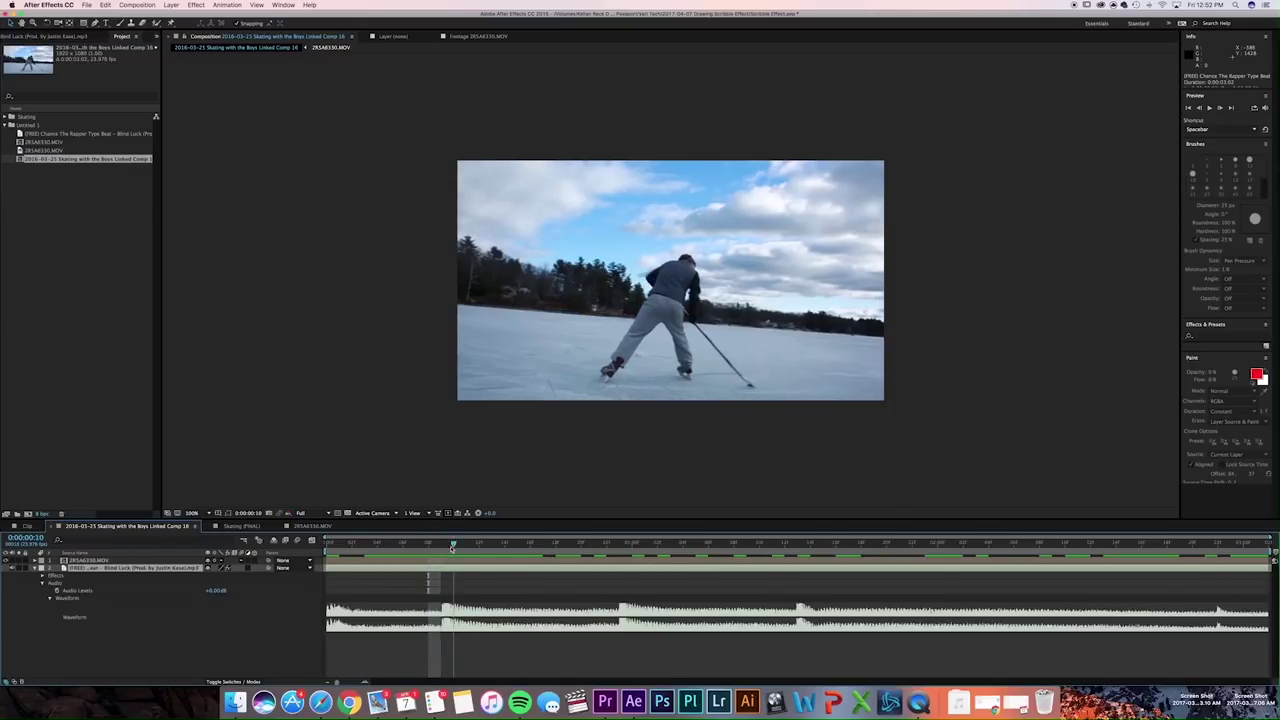
pyautogui.click(352, 543)
pyautogui.moveTo(352, 543); pyautogui.dragTo(380, 548)
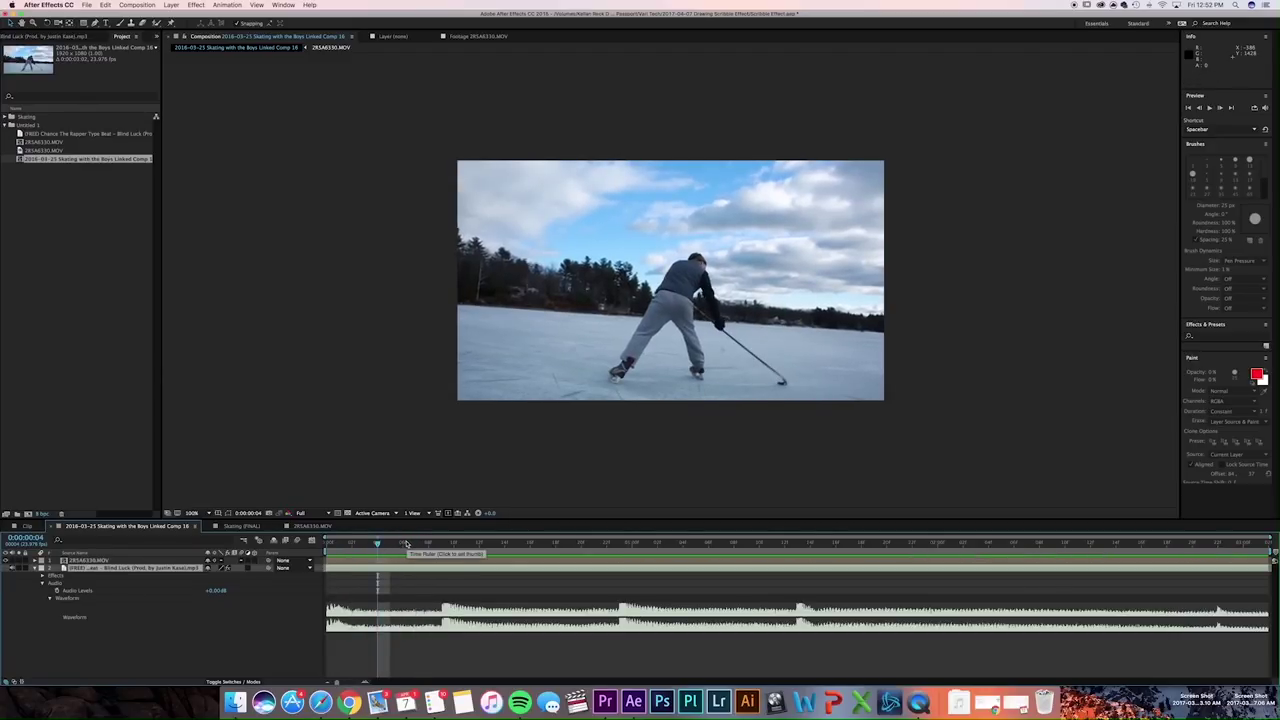
pyautogui.moveTo(392, 546); pyautogui.dragTo(439, 547)
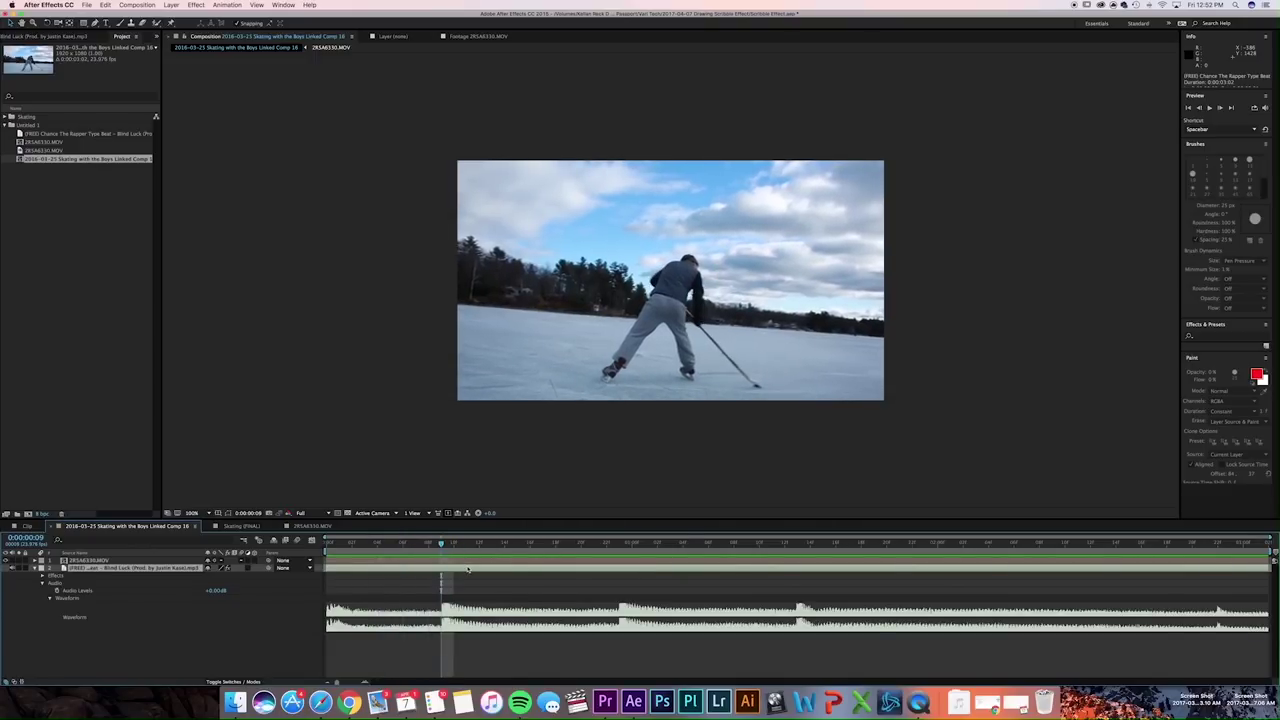
# - Open the 2R5A6330.MOV clip layer in the Layer viewer and zoom it to 200%
pyautogui.click(123, 561)
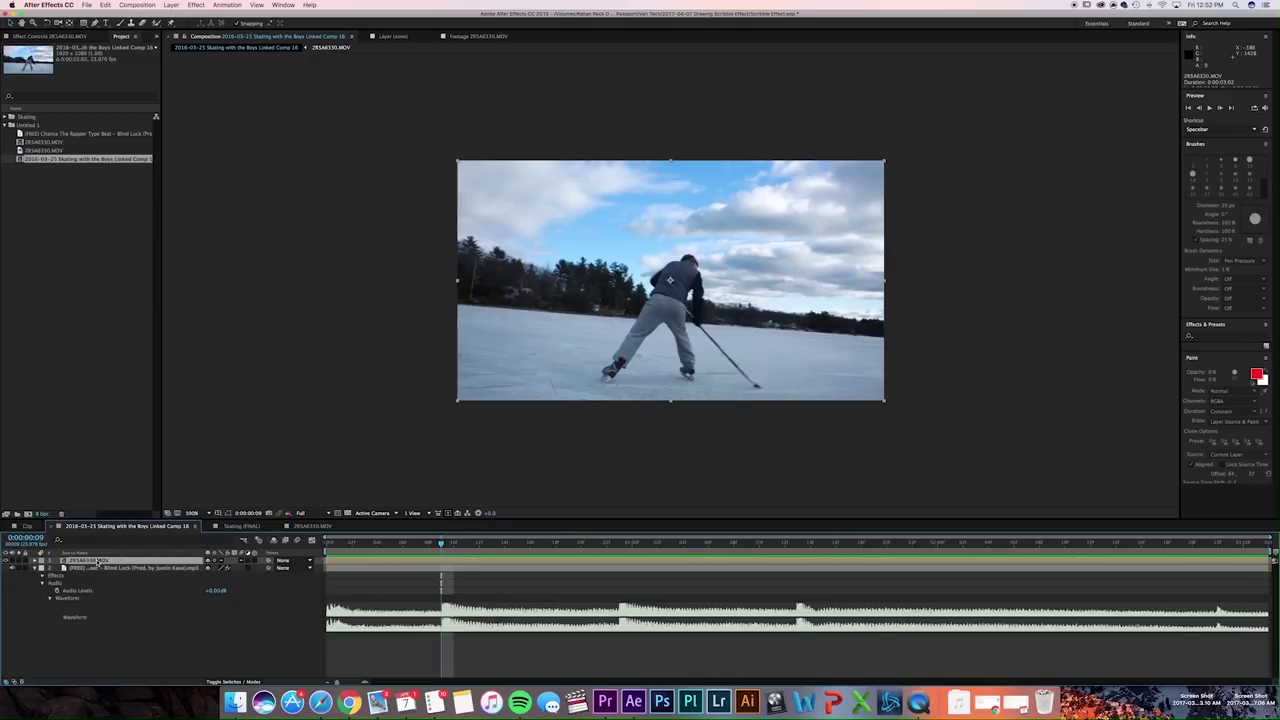
pyautogui.doubleClick(95, 561)
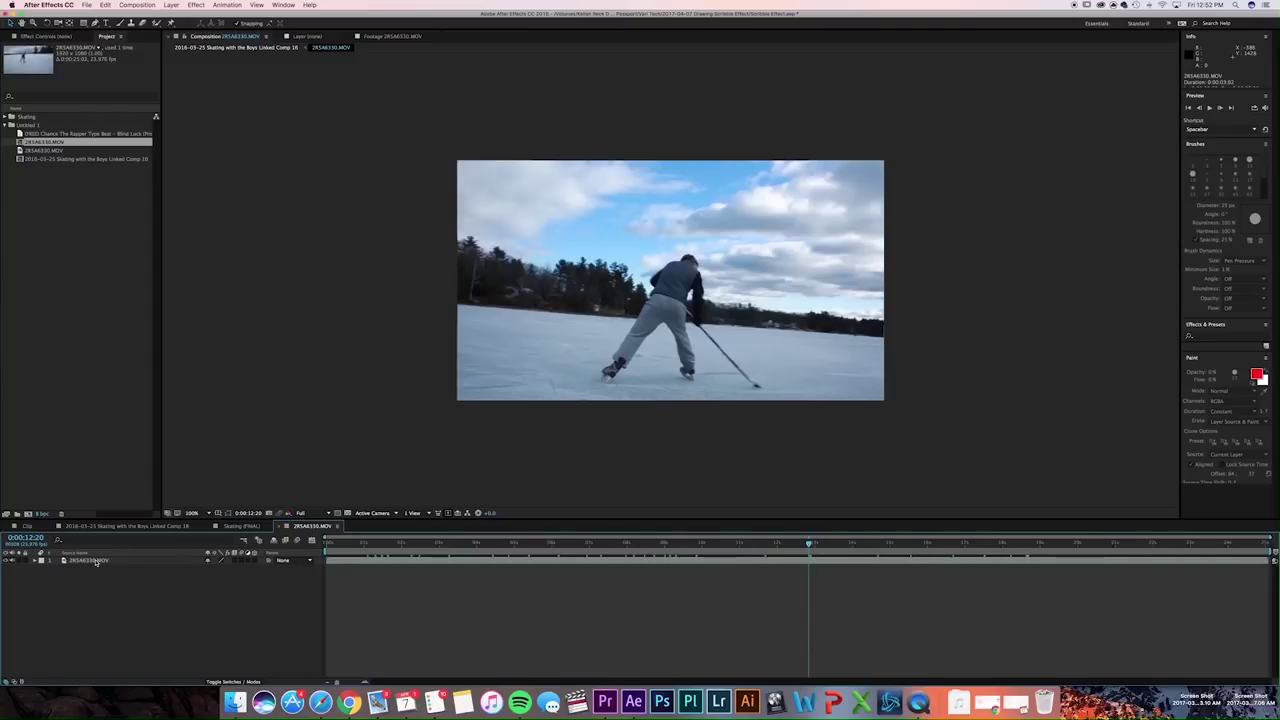
pyautogui.doubleClick(95, 561)
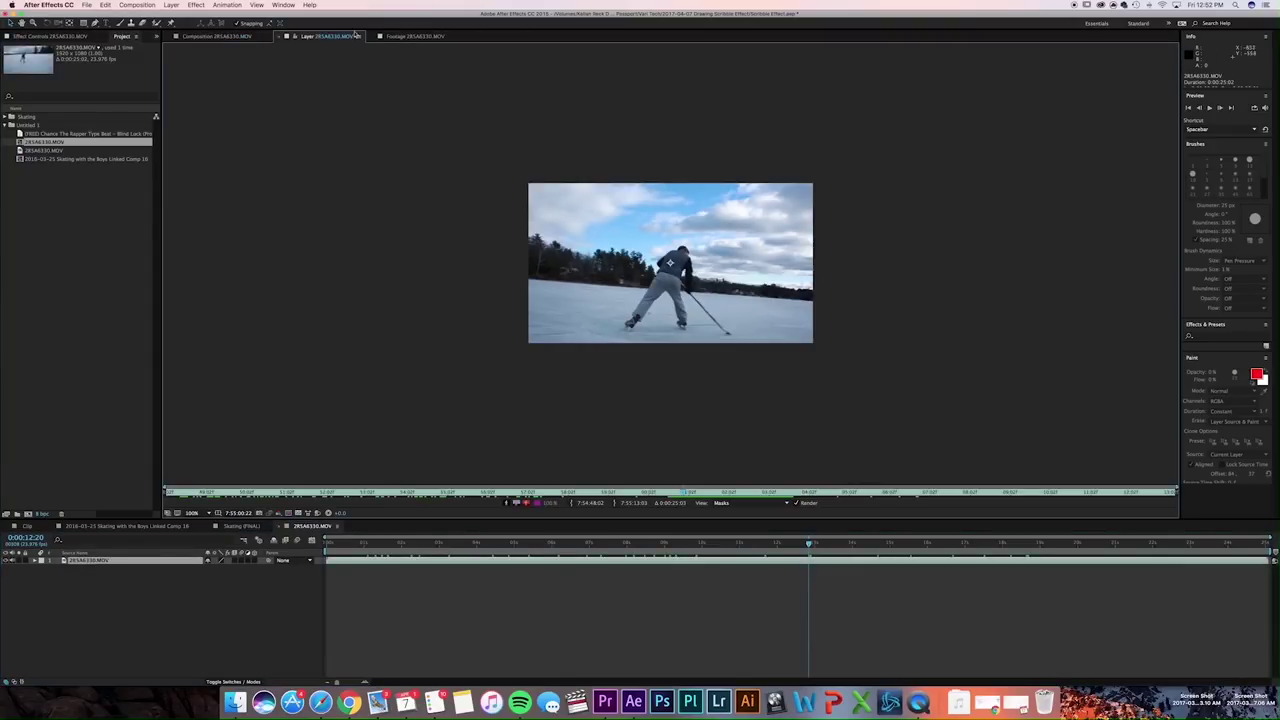
pyautogui.scroll(4, 669, 262)
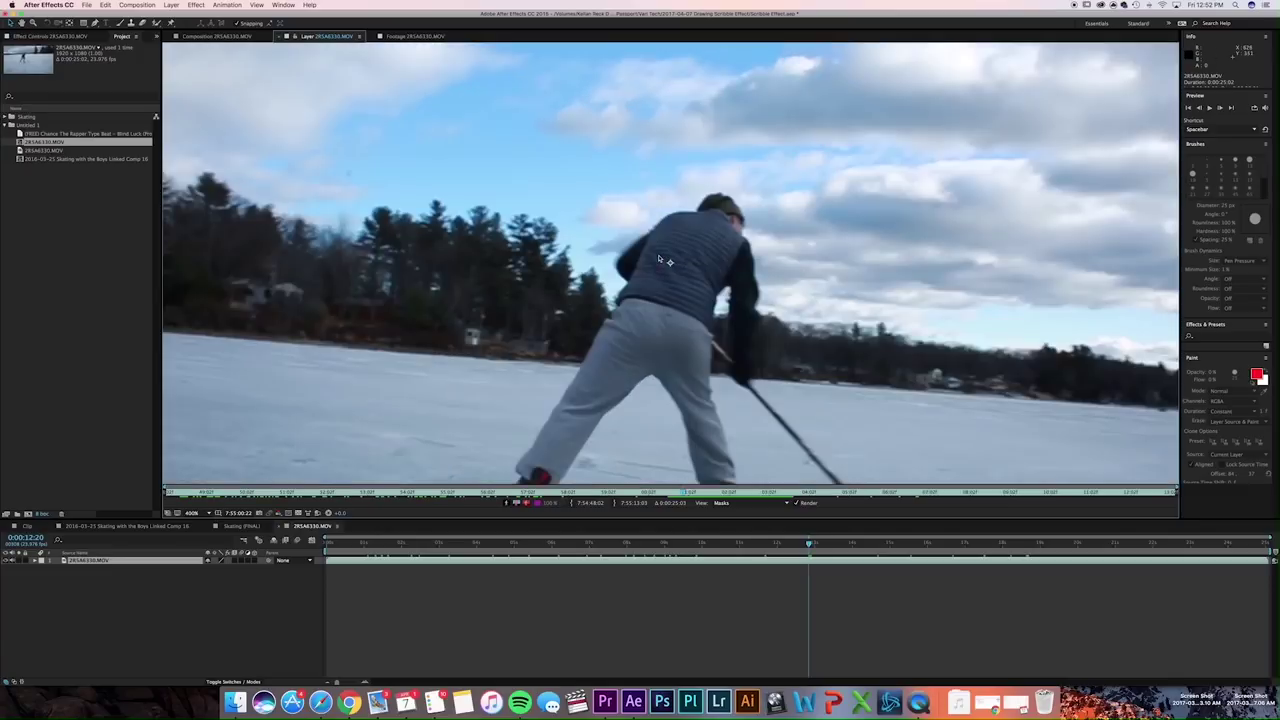
pyautogui.scroll(-1, 660, 260)
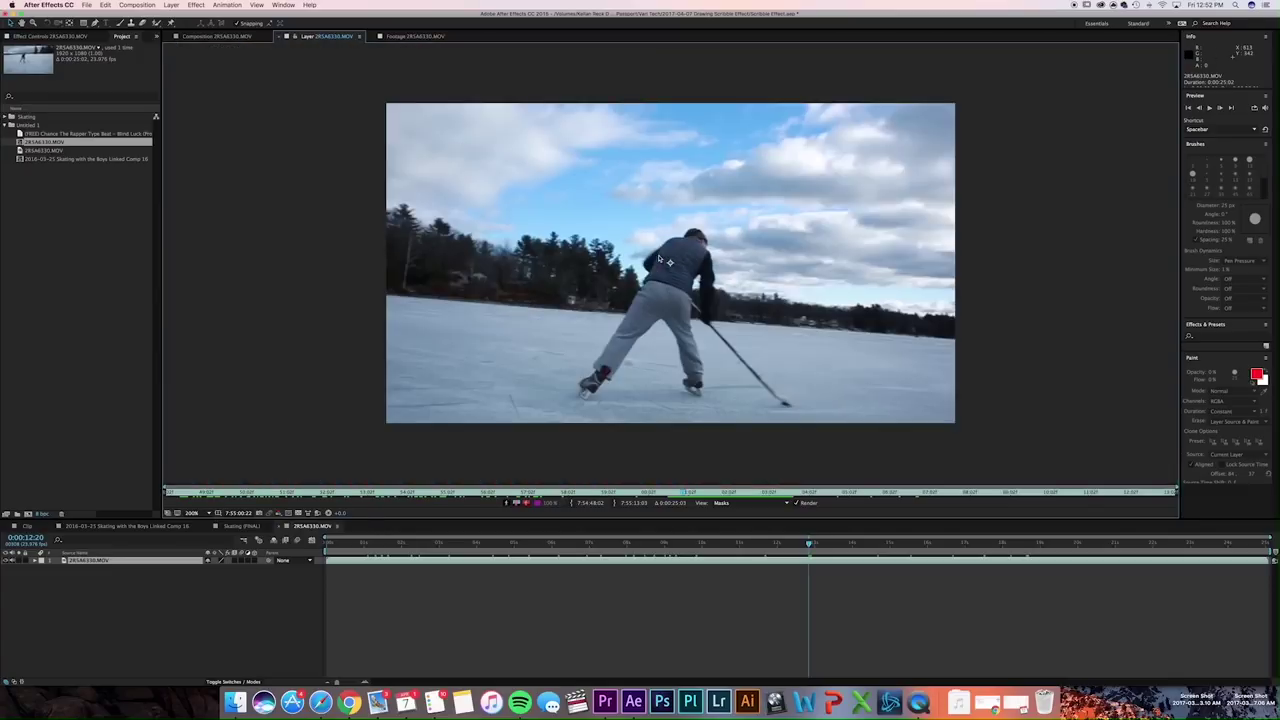
pyautogui.click(122, 23)
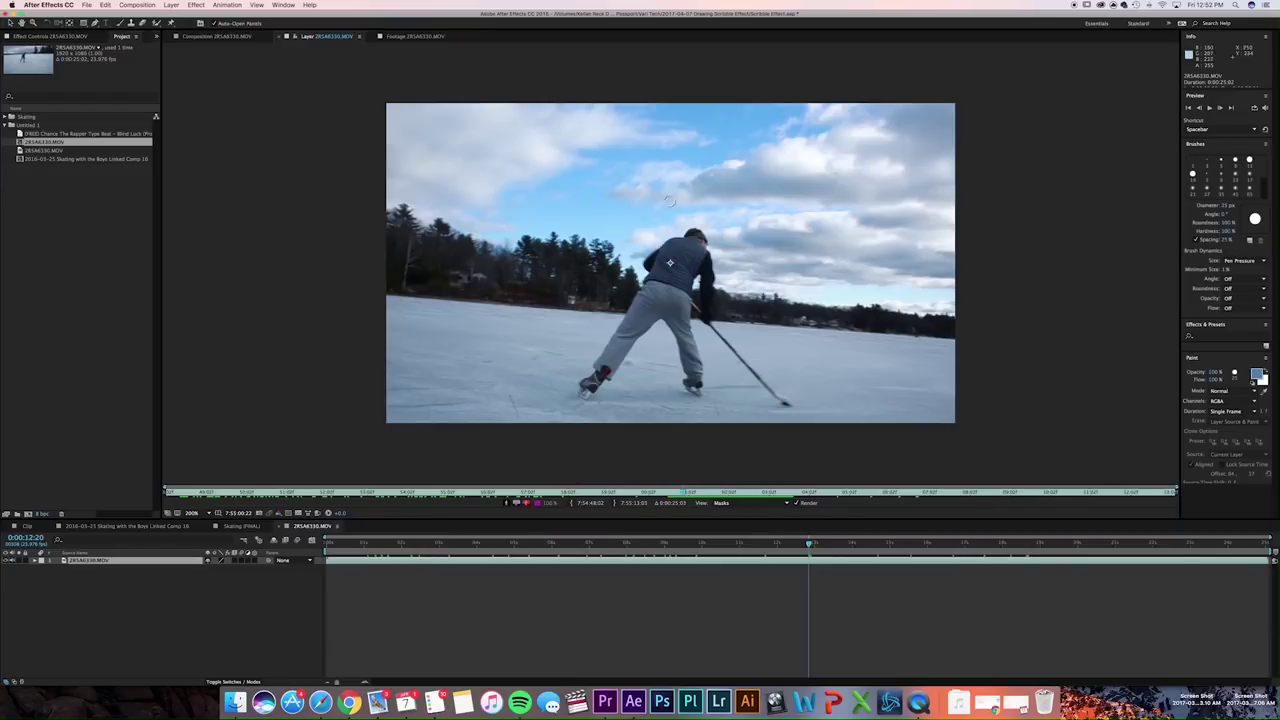
# - Paint a blue test stroke across the sky, then undo it
pyautogui.moveTo(698, 194)
pyautogui.mouseDown()
pyautogui.moveTo(642, 206)
pyautogui.moveTo(721, 207)
pyautogui.moveTo(677, 283)
pyautogui.moveTo(569, 183)
pyautogui.moveTo(536, 243)
pyautogui.mouseUp()
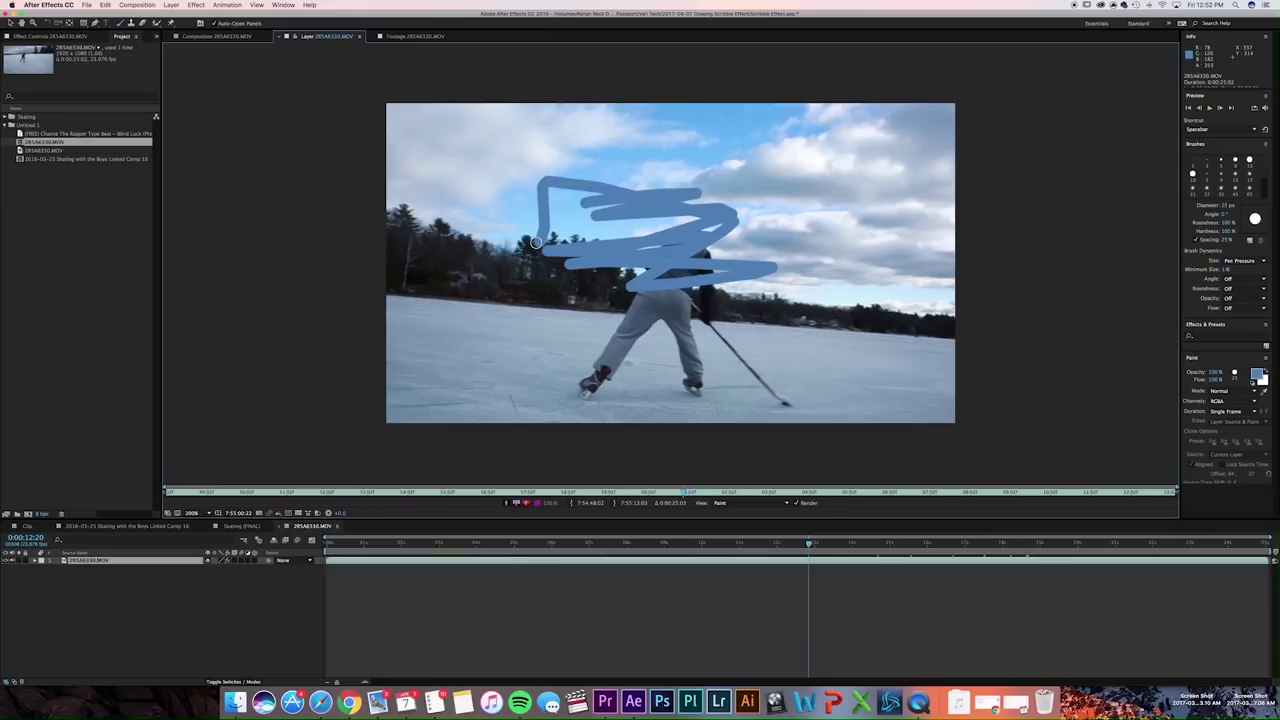
pyautogui.press('super+z')
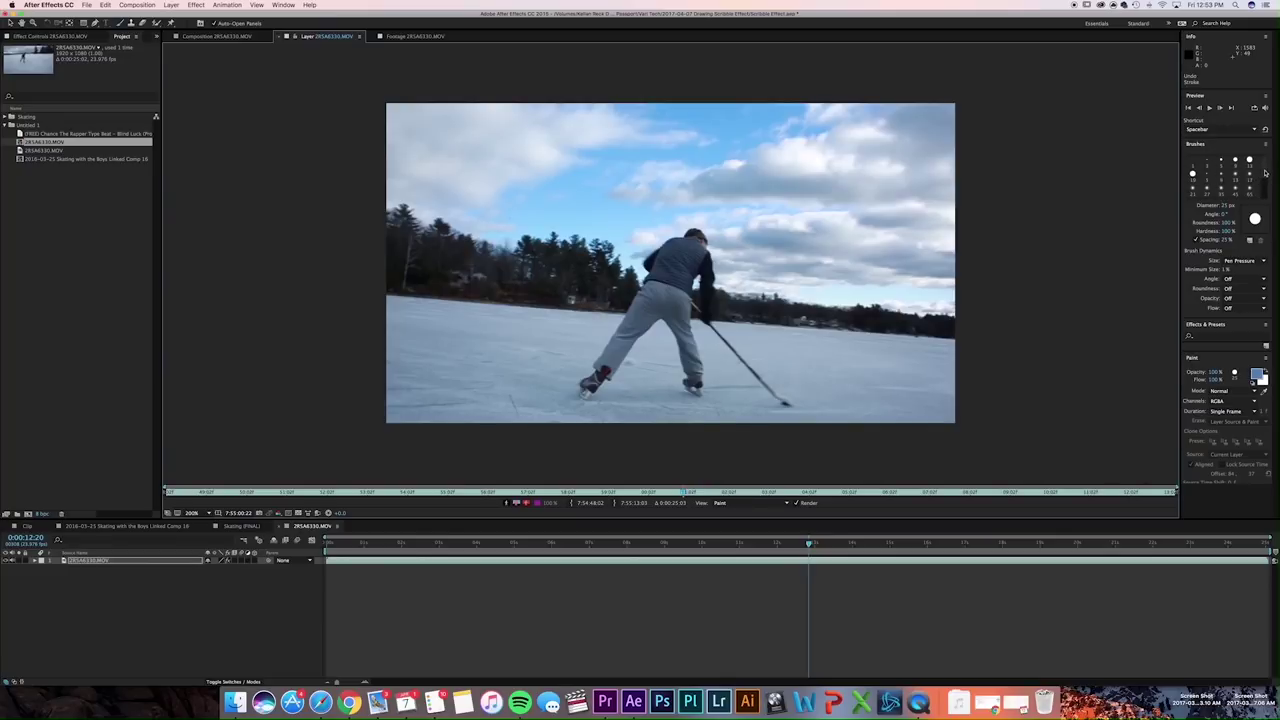
pyautogui.click(1212, 145)
pyautogui.click(1207, 145)
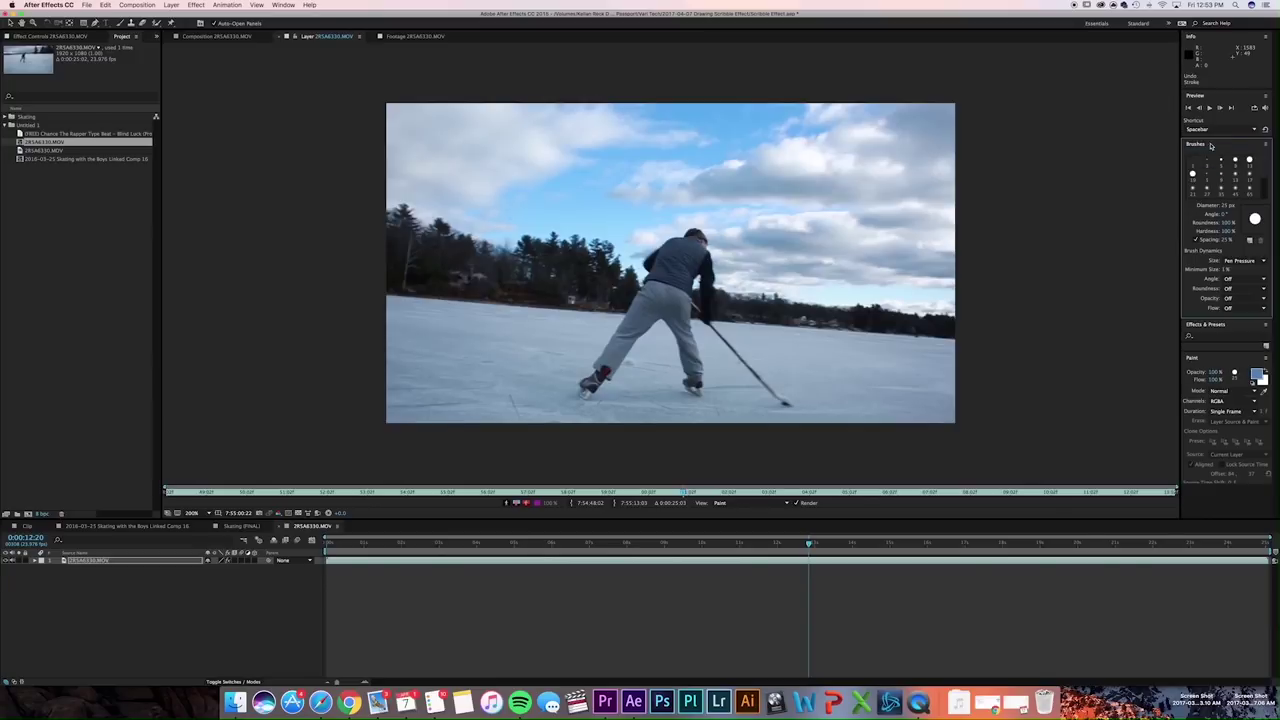
pyautogui.click(285, 5)
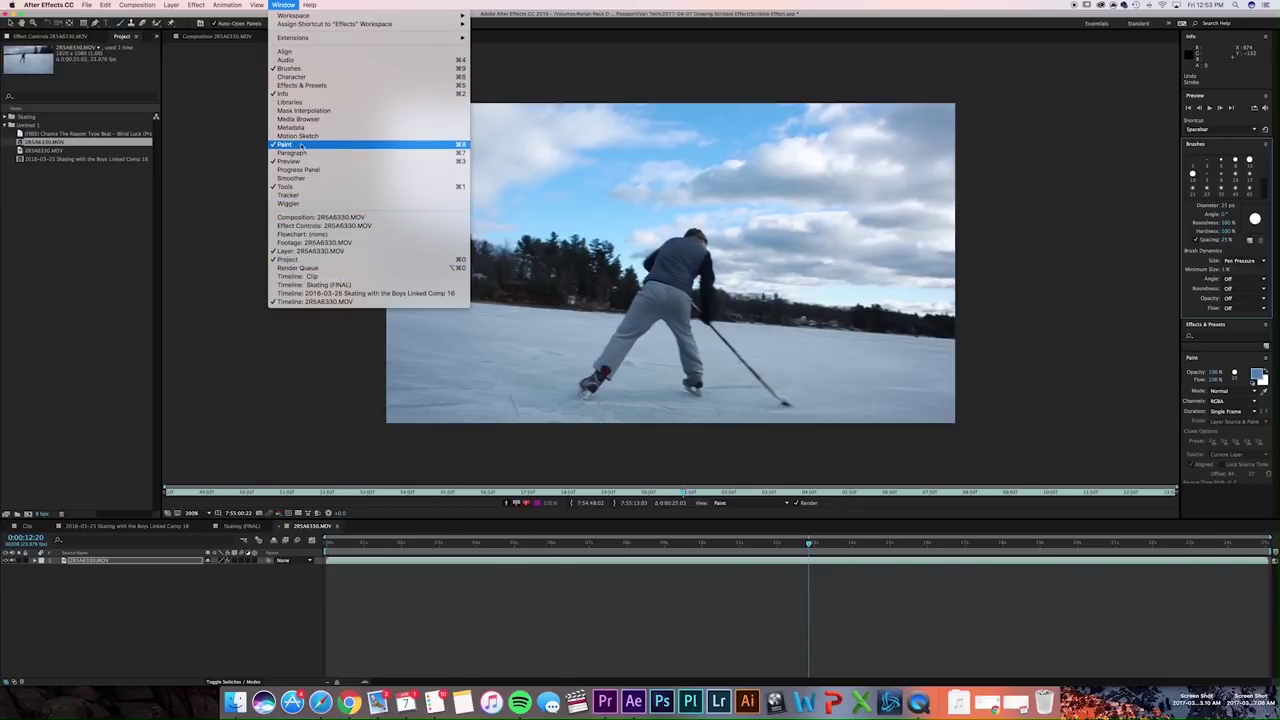
pyautogui.click(1229, 345)
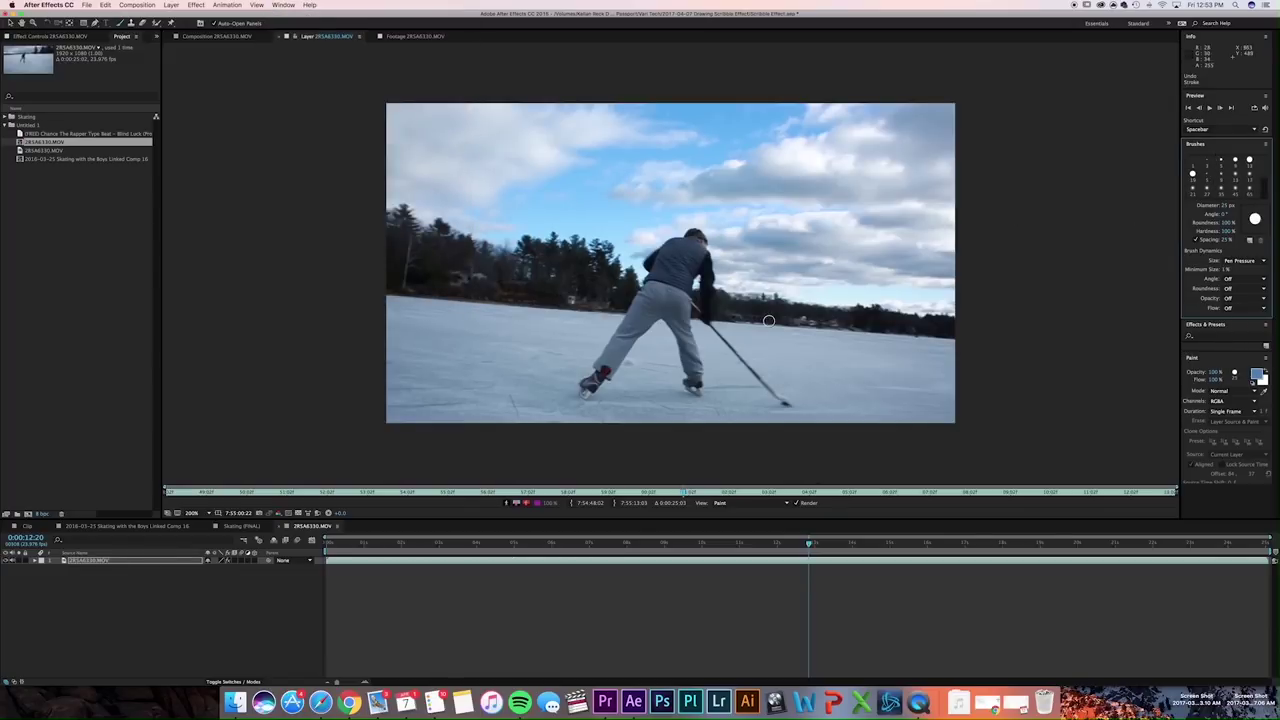
# - Try brush presets and angles, settling on the soft 131 px tip angled at 94°
pyautogui.click(1236, 161)
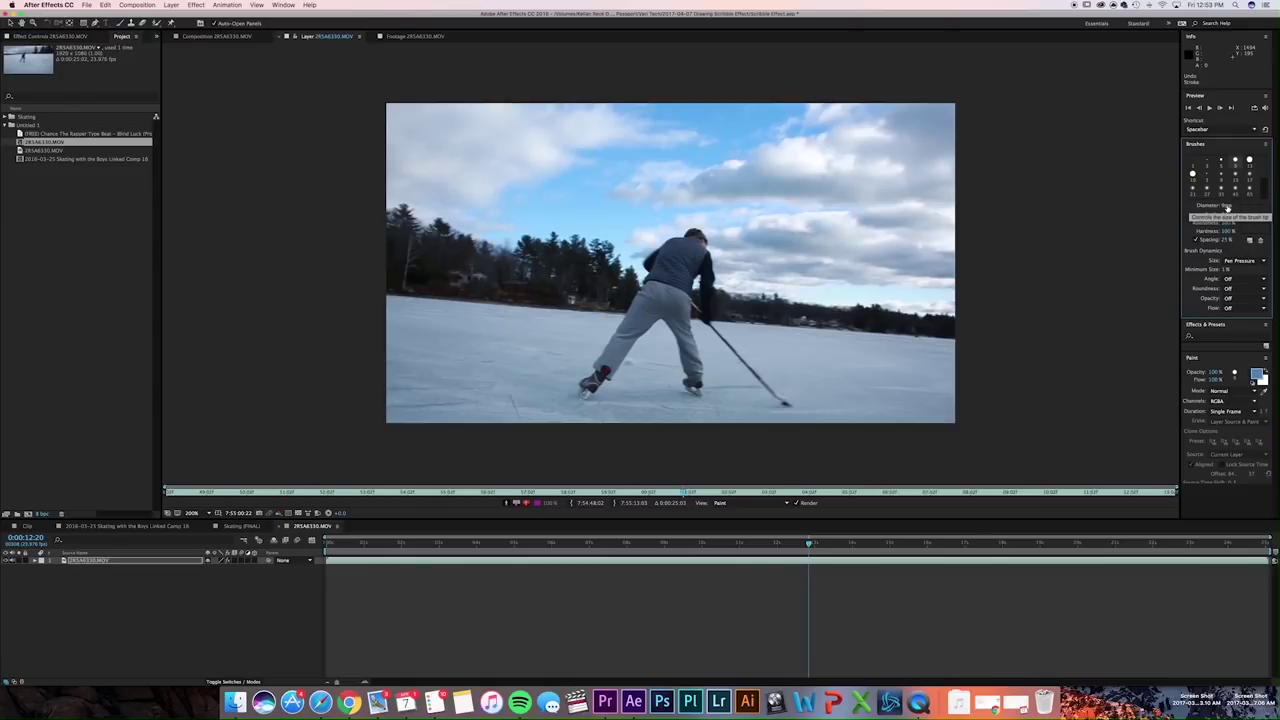
pyautogui.click(1222, 213)
pyautogui.write('18')
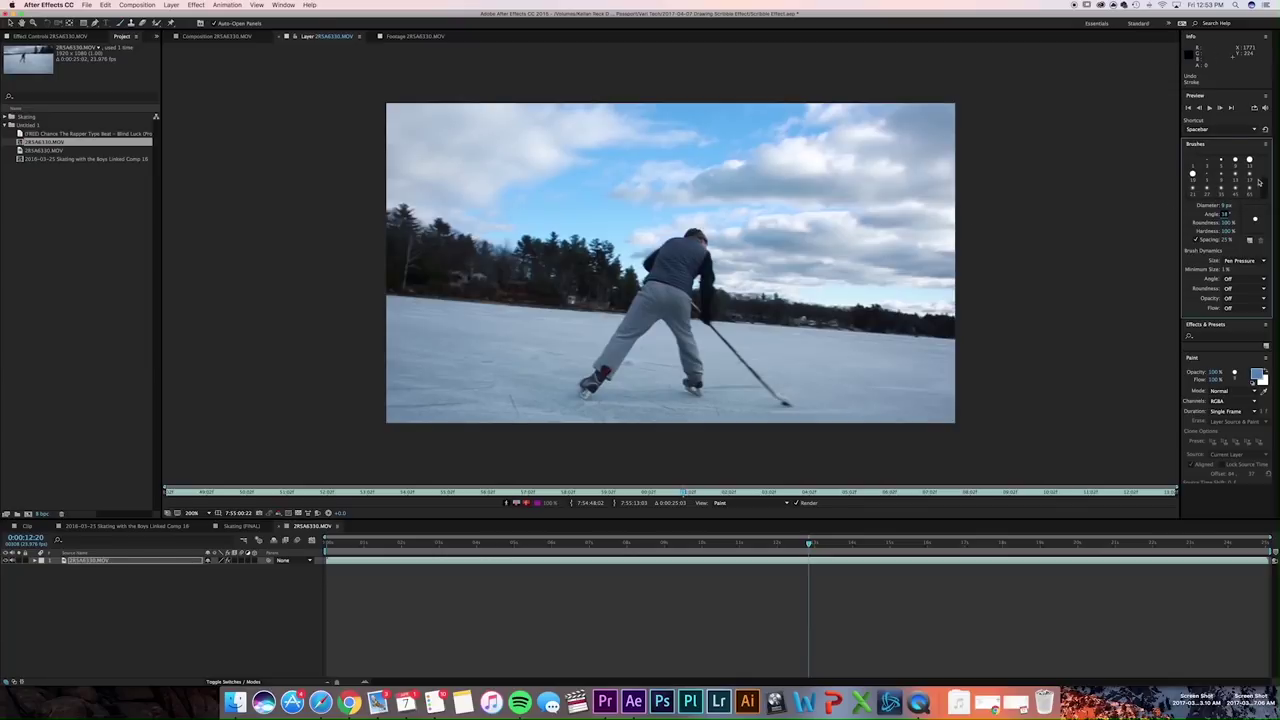
pyautogui.scroll(-3, 1258, 182)
pyautogui.click(1250, 187)
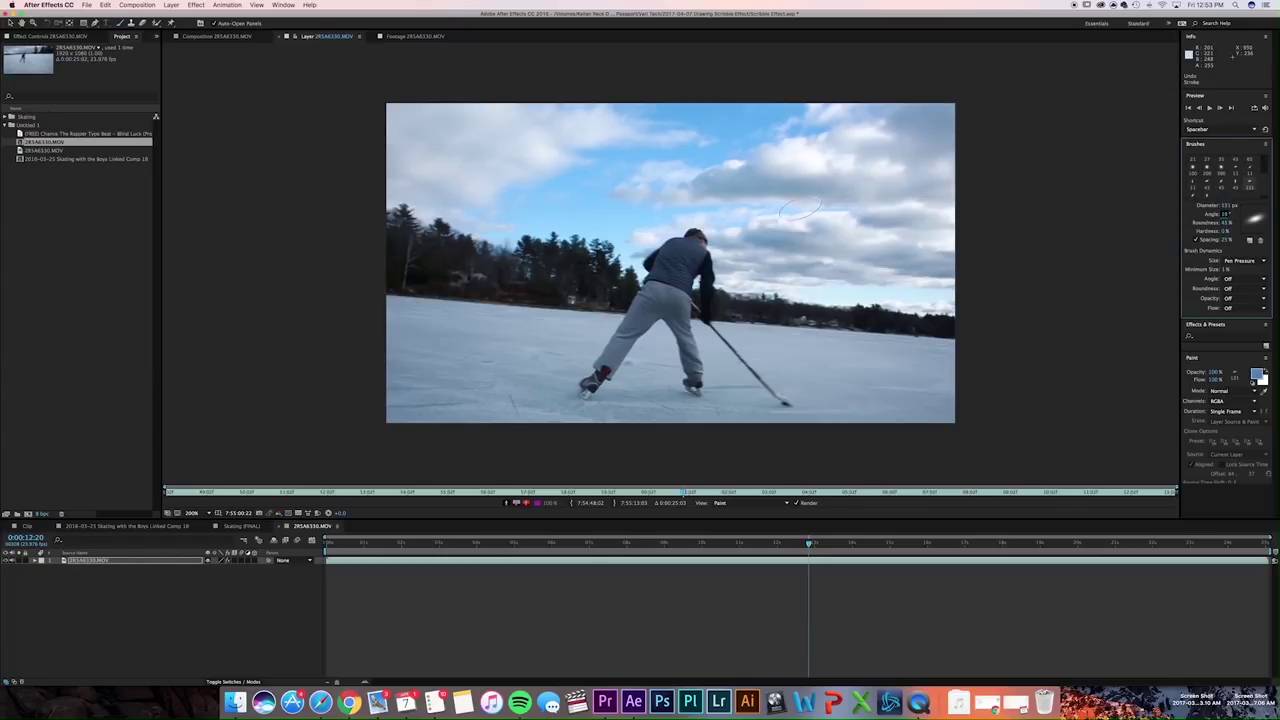
pyautogui.click(1224, 213)
pyautogui.write('86')
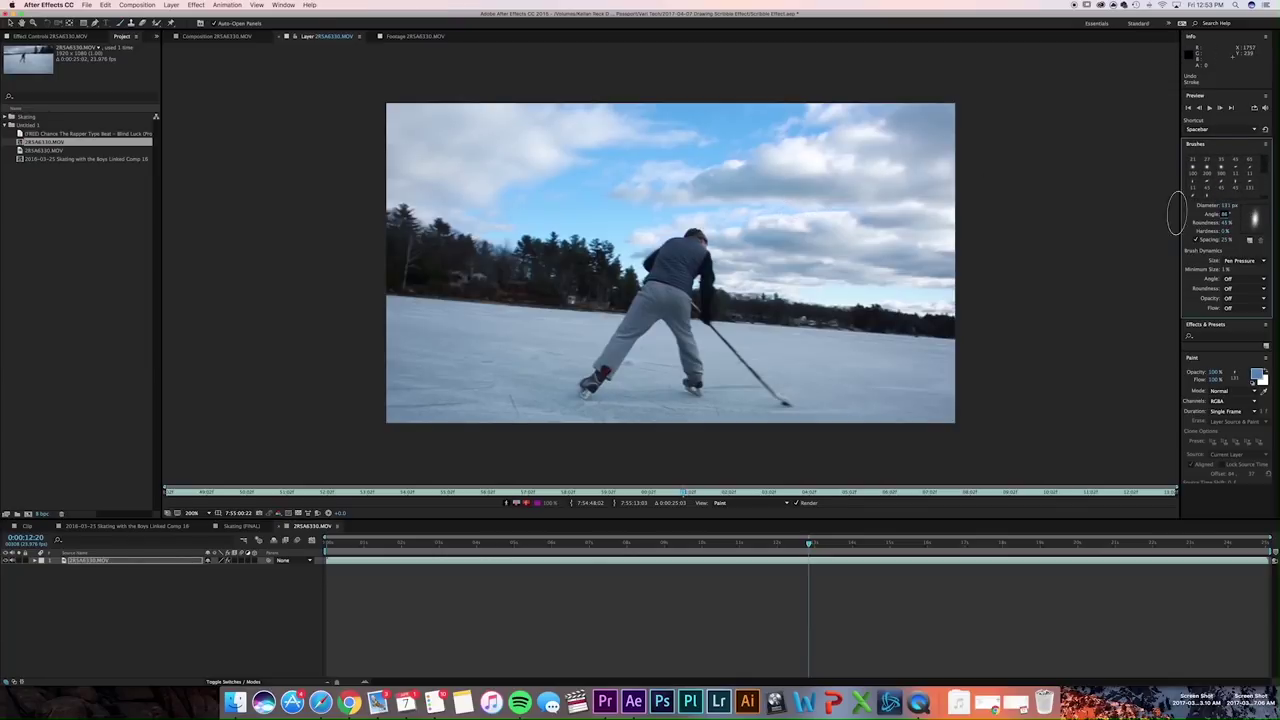
pyautogui.moveTo(1226, 214); pyautogui.dragTo(1240, 232)
# - Lower brush hardness to 0%, testing soft dabs on the sky, then undo them
pyautogui.click(831, 201)
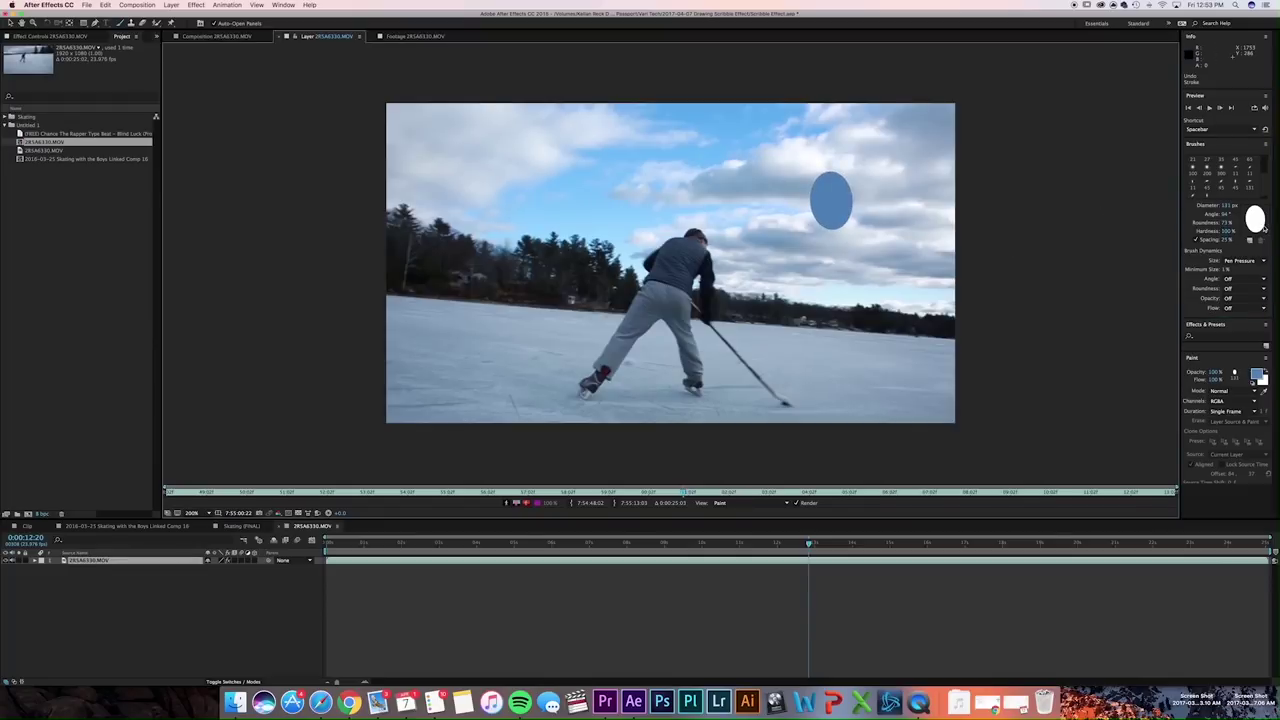
pyautogui.moveTo(1230, 233); pyautogui.dragTo(1222, 233)
pyautogui.click(738, 167)
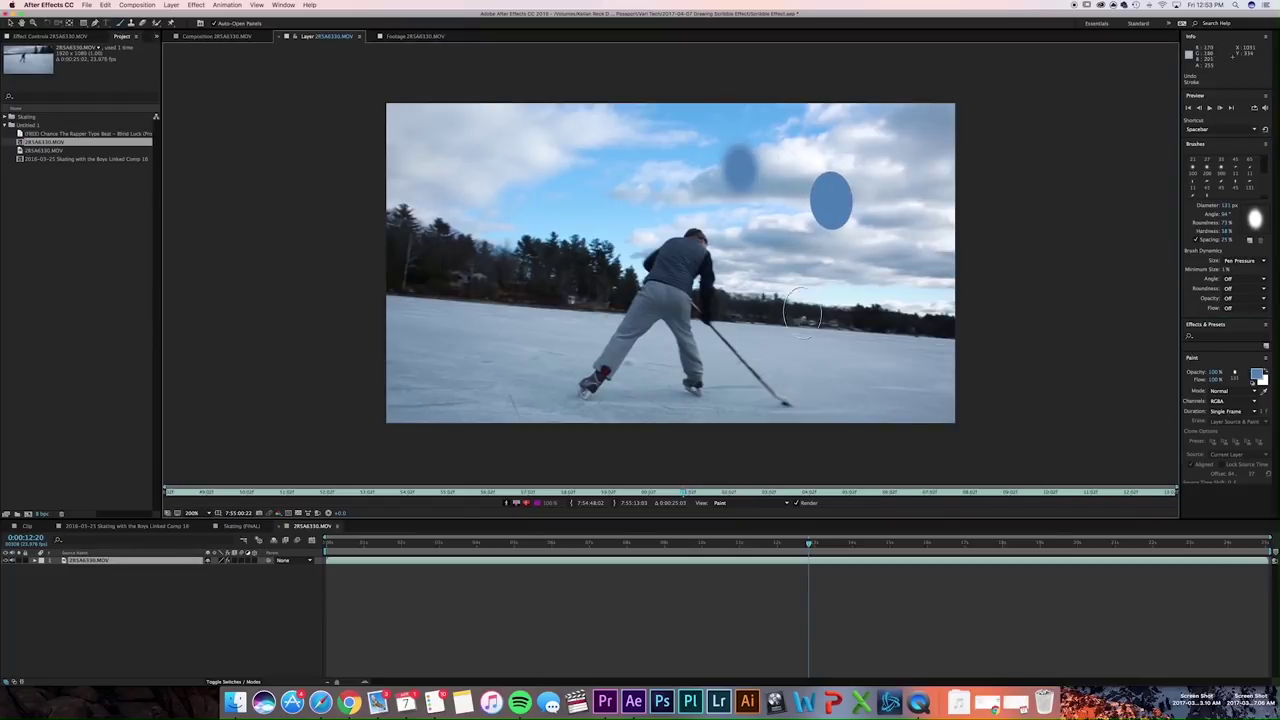
pyautogui.hotkey('ctrl', 'z')
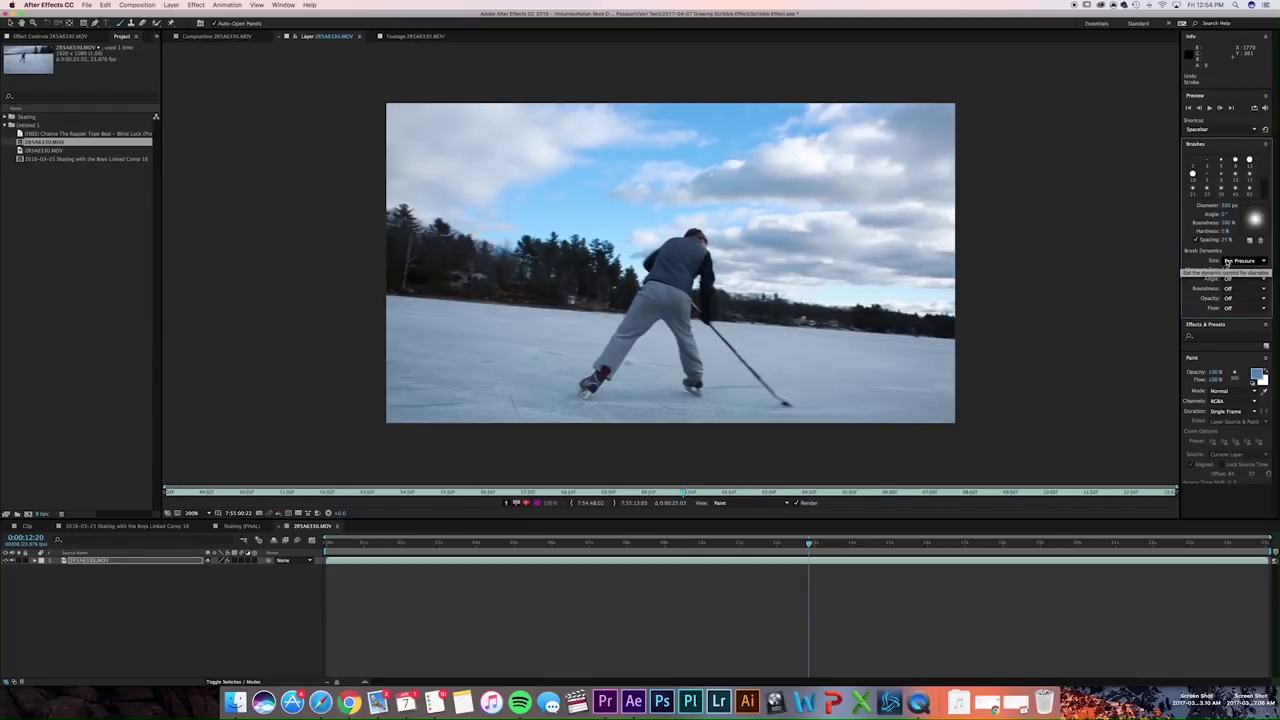
# - Set size dynamics to Pen Pressure, choose the hard 5 px brush, and leave angle Off
pyautogui.click(1238, 261)
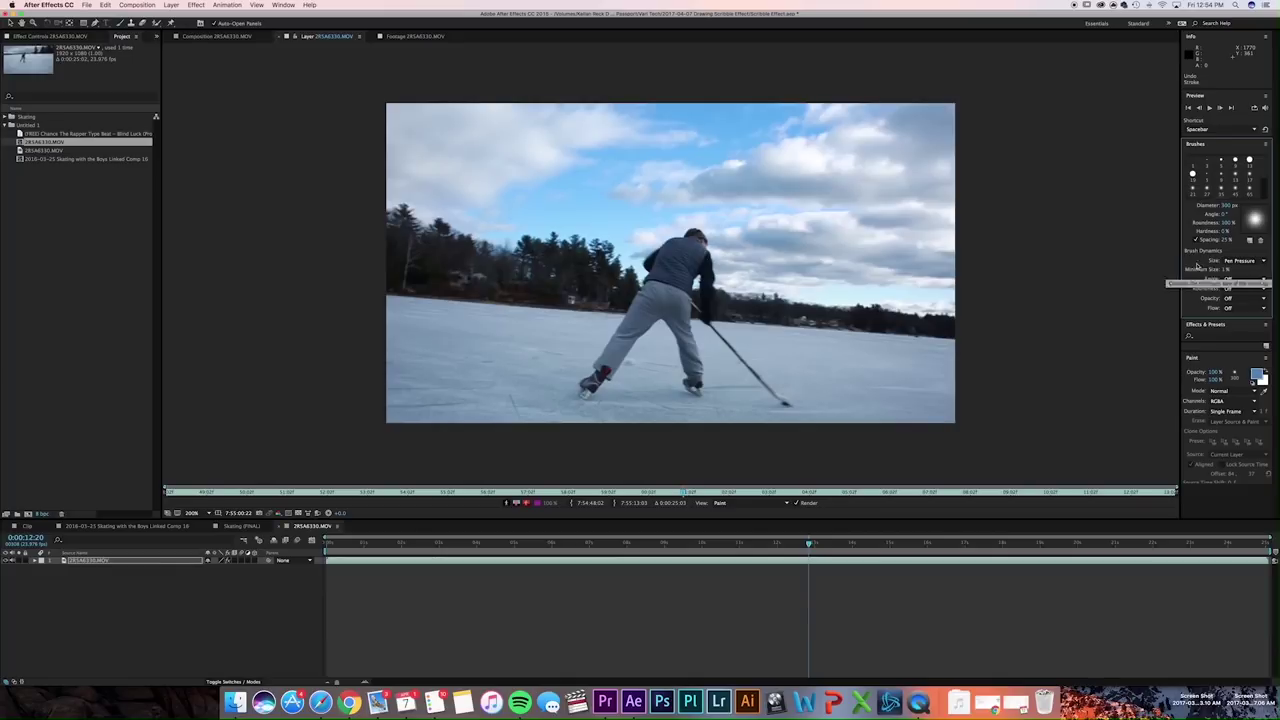
pyautogui.click(1236, 262)
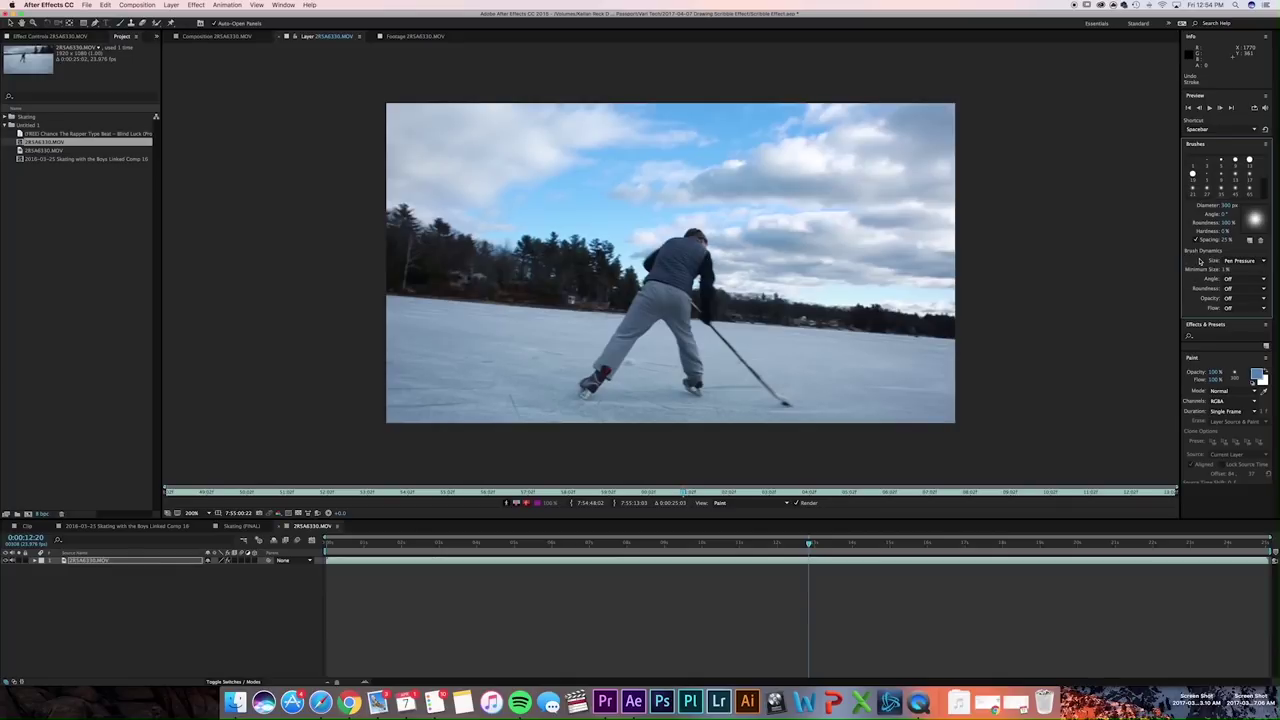
pyautogui.click(1262, 261)
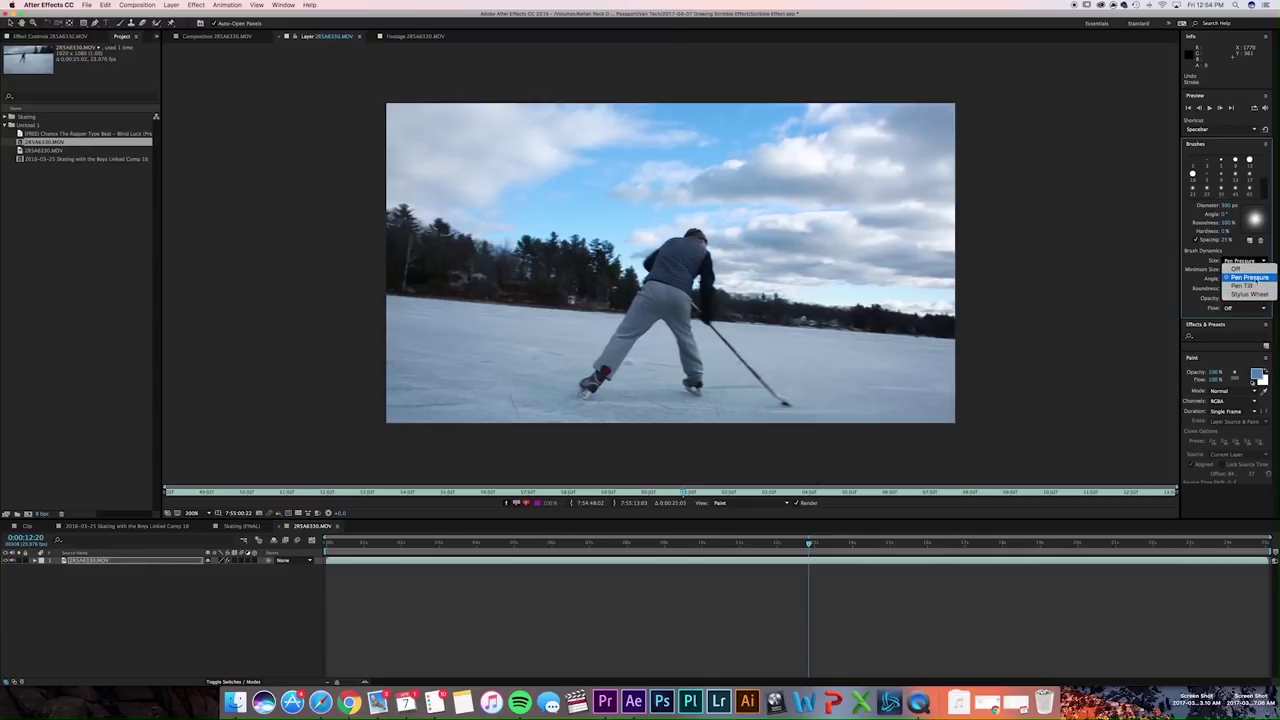
pyautogui.click(1197, 264)
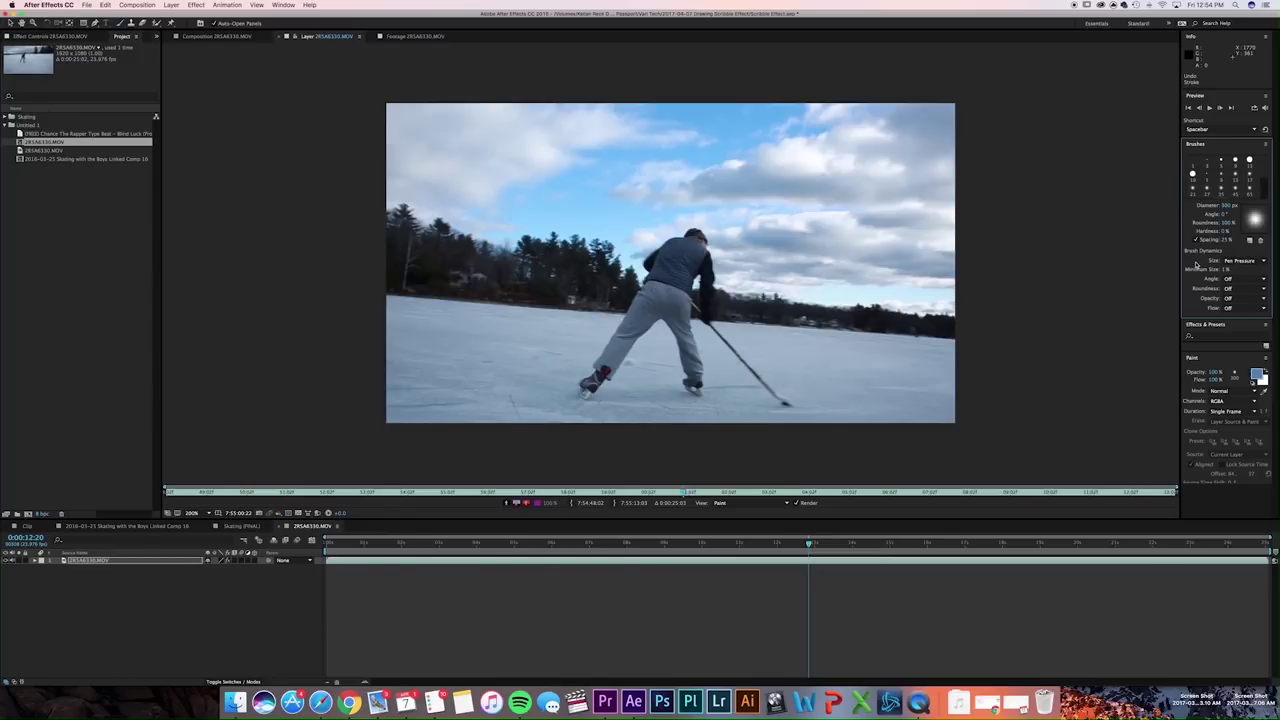
pyautogui.click(1223, 161)
pyautogui.click(1248, 279)
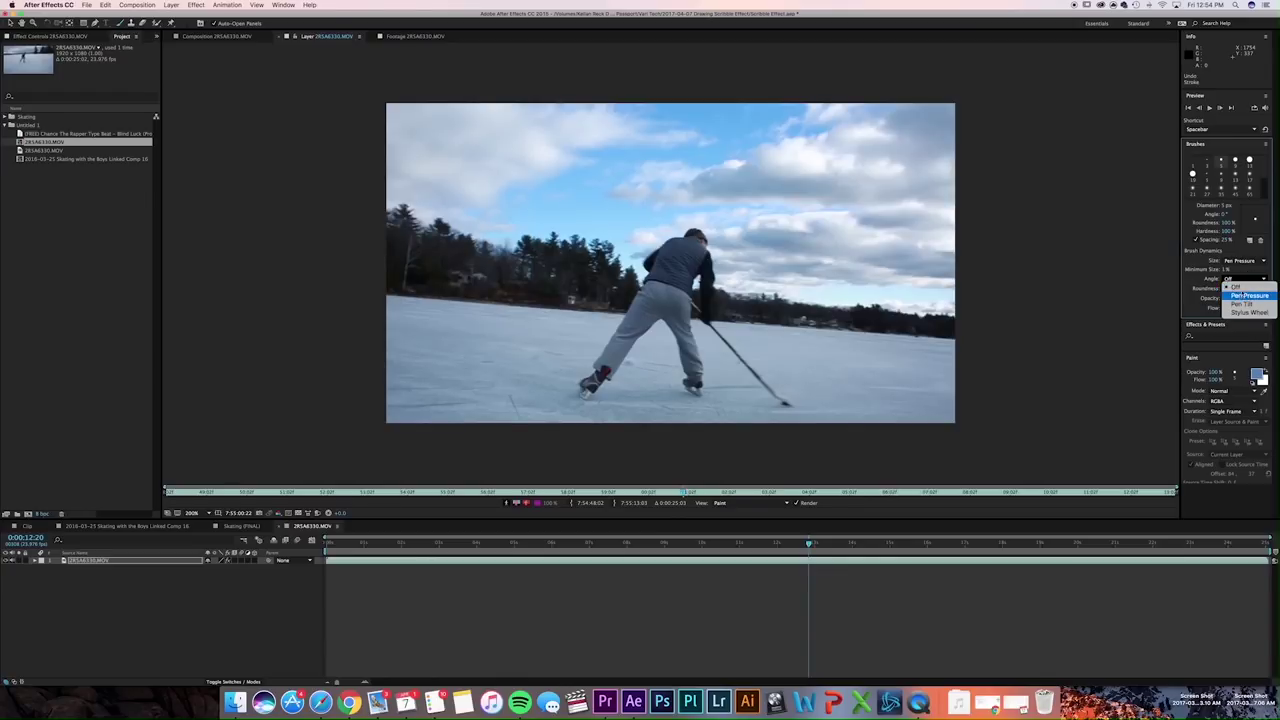
pyautogui.click(1208, 293)
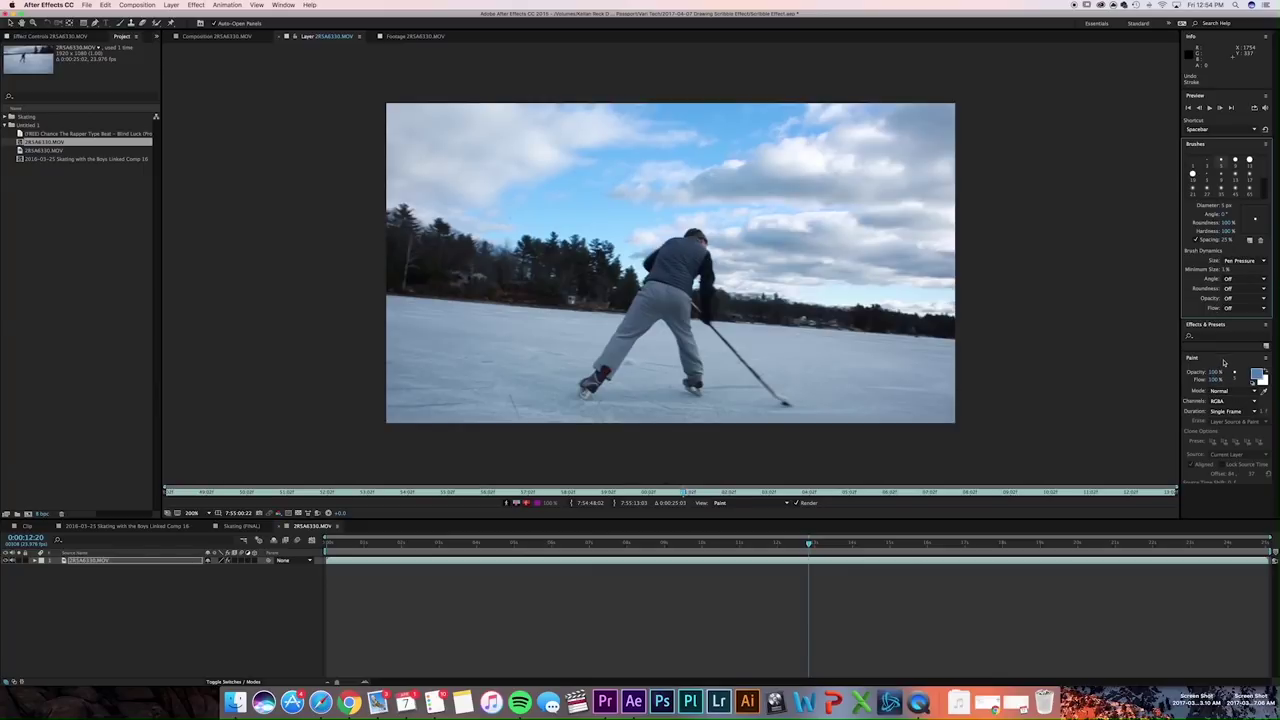
pyautogui.click(1257, 373)
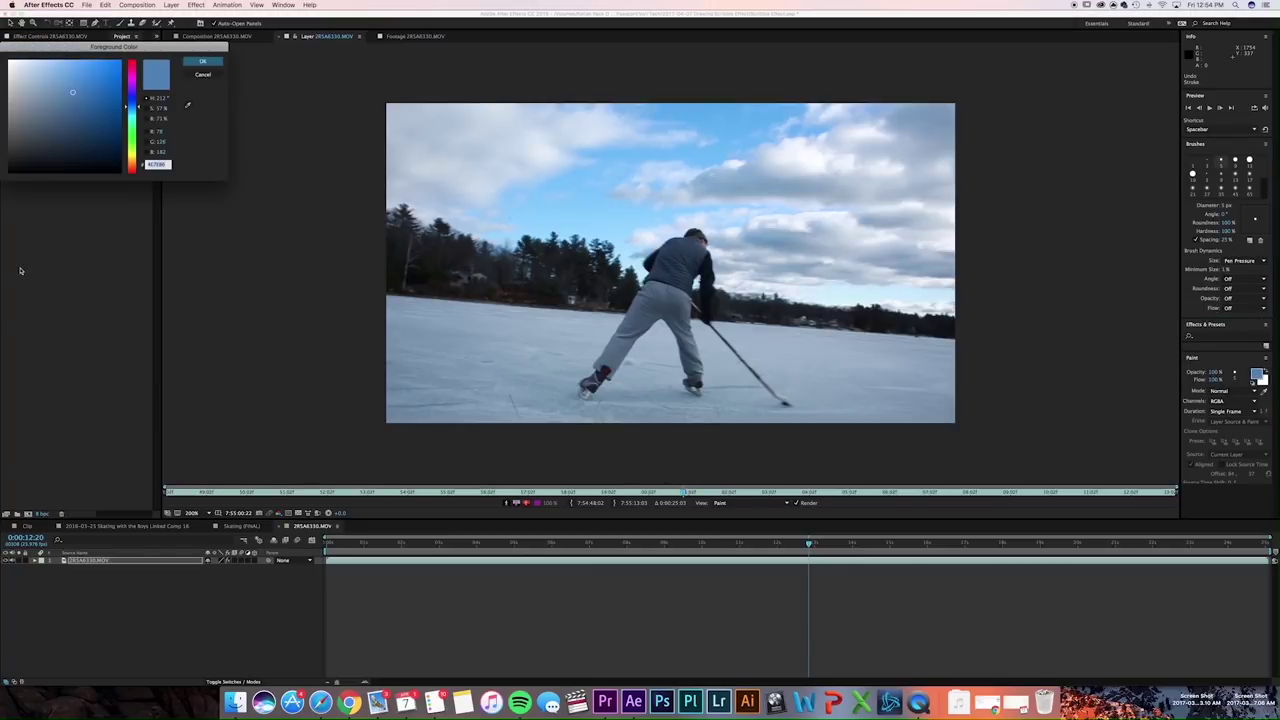
pyautogui.write('ffffff')
pyautogui.click(202, 61)
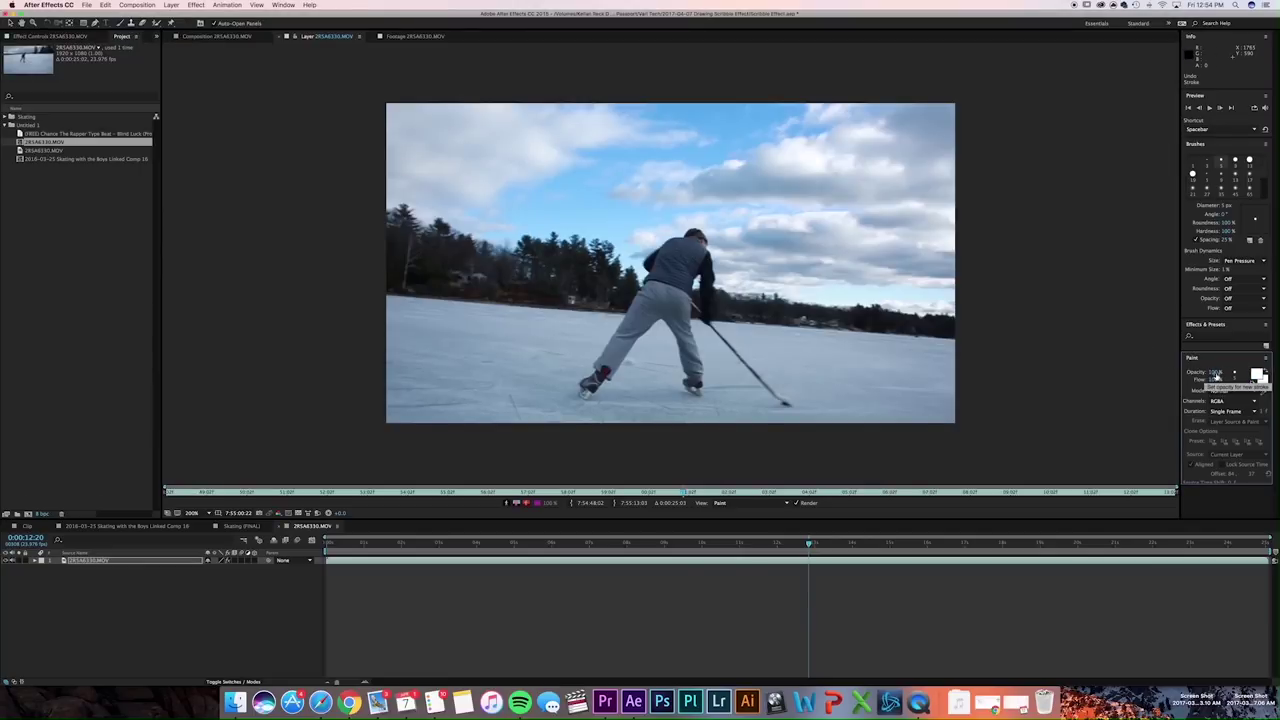
pyautogui.moveTo(1214, 372); pyautogui.dragTo(1190, 372)
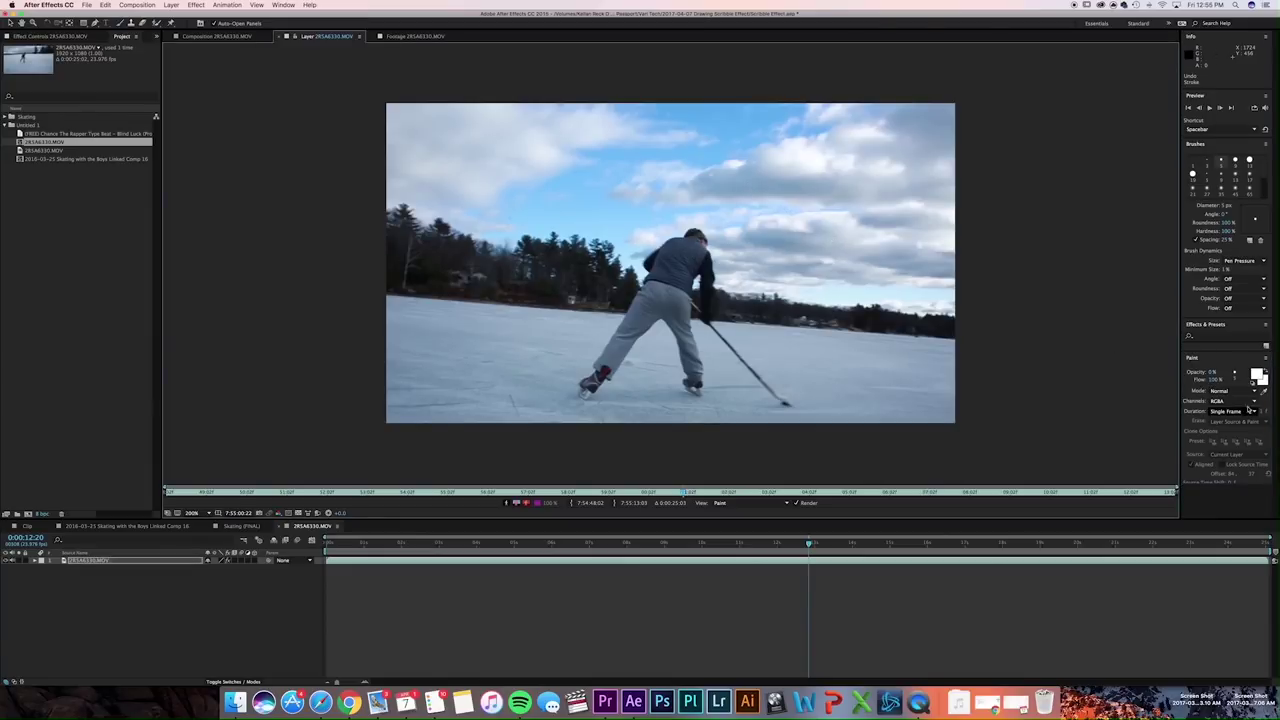
pyautogui.moveTo(1213, 372); pyautogui.dragTo(1243, 374)
pyautogui.moveTo(785, 232)
pyautogui.mouseDown()
pyautogui.moveTo(812, 196)
pyautogui.moveTo(884, 249)
pyautogui.mouseUp()
pyautogui.moveTo(598, 252); pyautogui.dragTo(772, 244)
pyautogui.moveTo(570, 290)
pyautogui.mouseDown()
pyautogui.moveTo(682, 268)
pyautogui.moveTo(600, 282)
pyautogui.mouseUp()
pyautogui.press('super+z')
pyautogui.press('super+z')
pyautogui.press('super+z')
pyautogui.press('super+z')
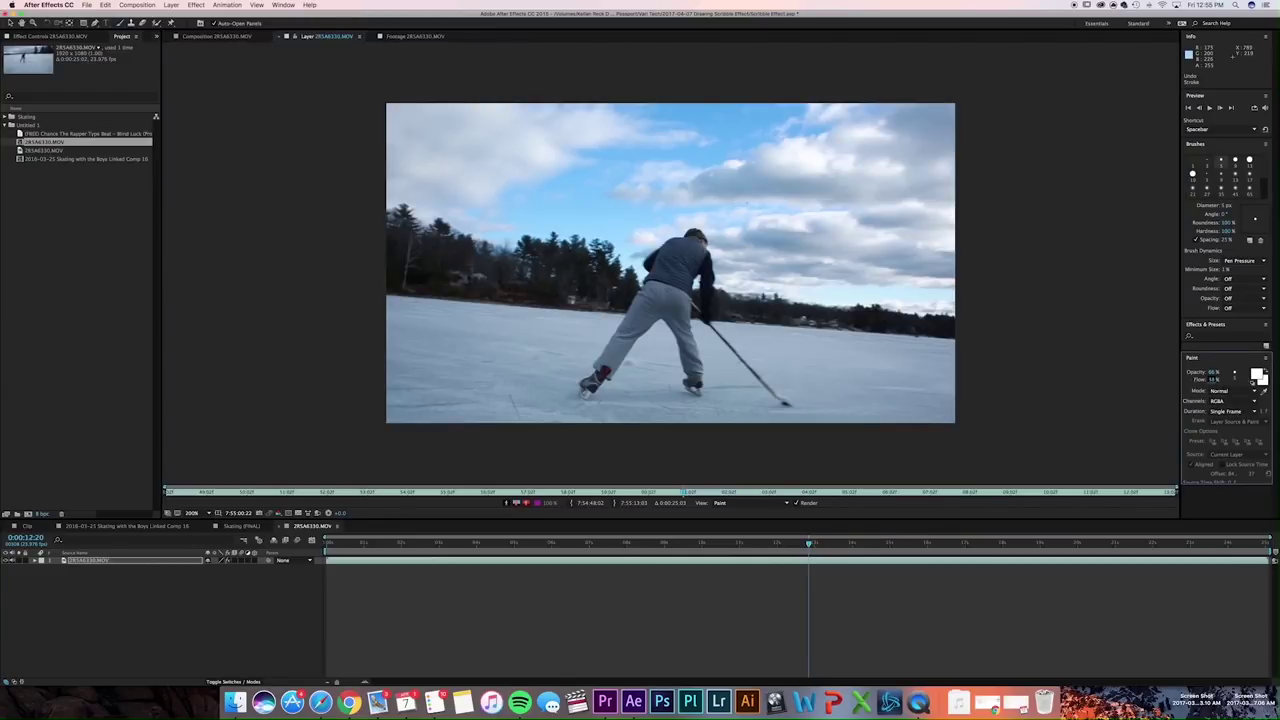
pyautogui.moveTo(738, 204)
pyautogui.mouseDown()
pyautogui.moveTo(874, 198)
pyautogui.moveTo(825, 215)
pyautogui.moveTo(822, 265)
pyautogui.mouseUp()
pyautogui.moveTo(828, 174)
pyautogui.mouseDown()
pyautogui.moveTo(826, 252)
pyautogui.moveTo(879, 190)
pyautogui.moveTo(900, 198)
pyautogui.mouseUp()
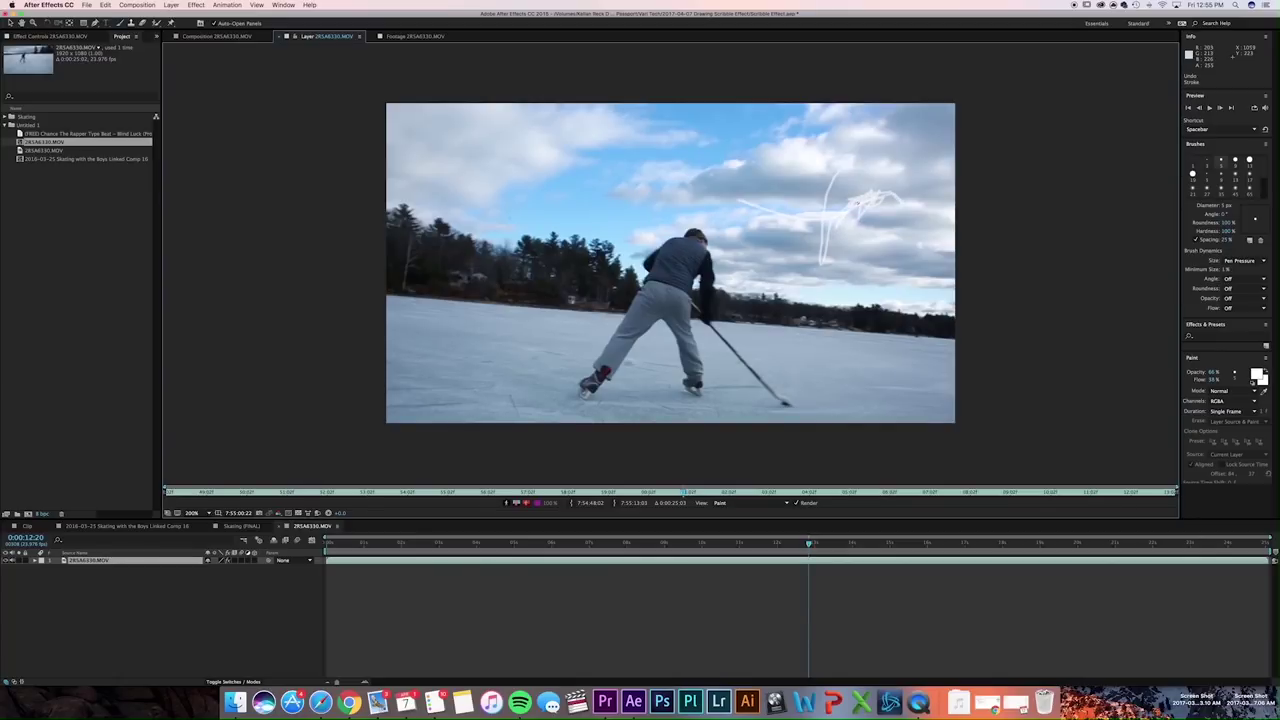
pyautogui.press('super+z')
pyautogui.press('super+z')
pyautogui.press('super+z')
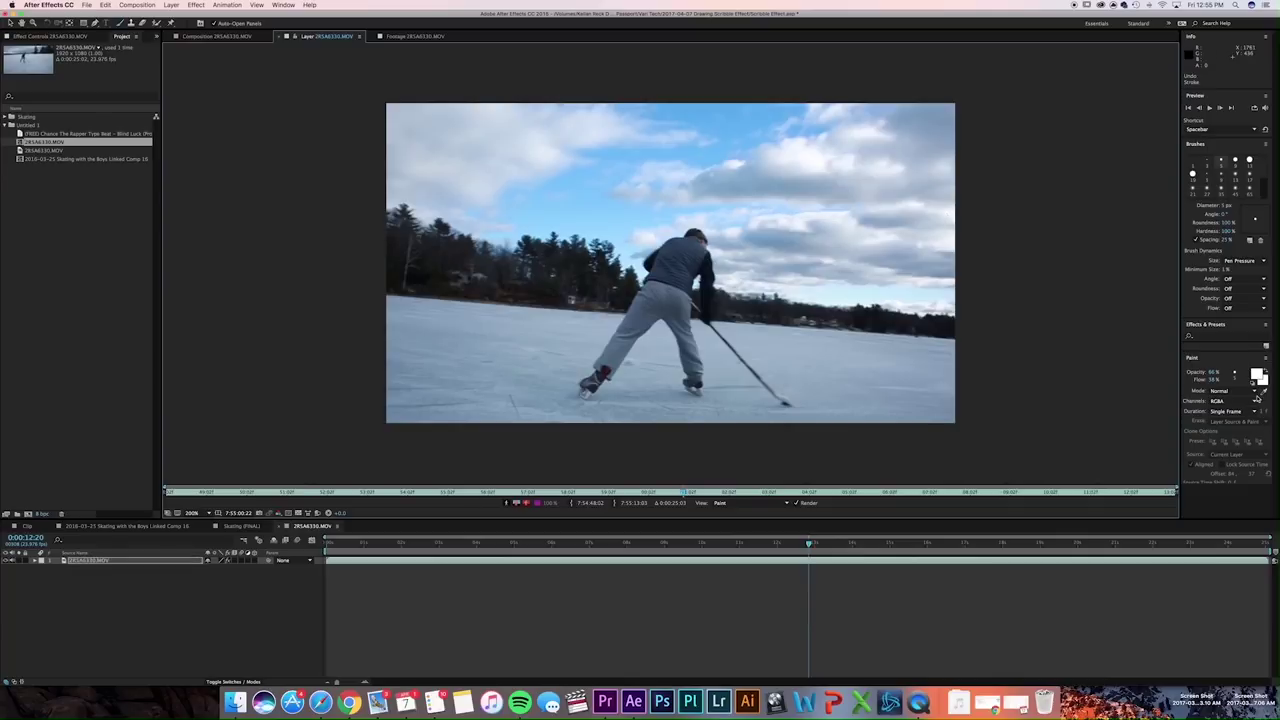
pyautogui.click(1240, 391)
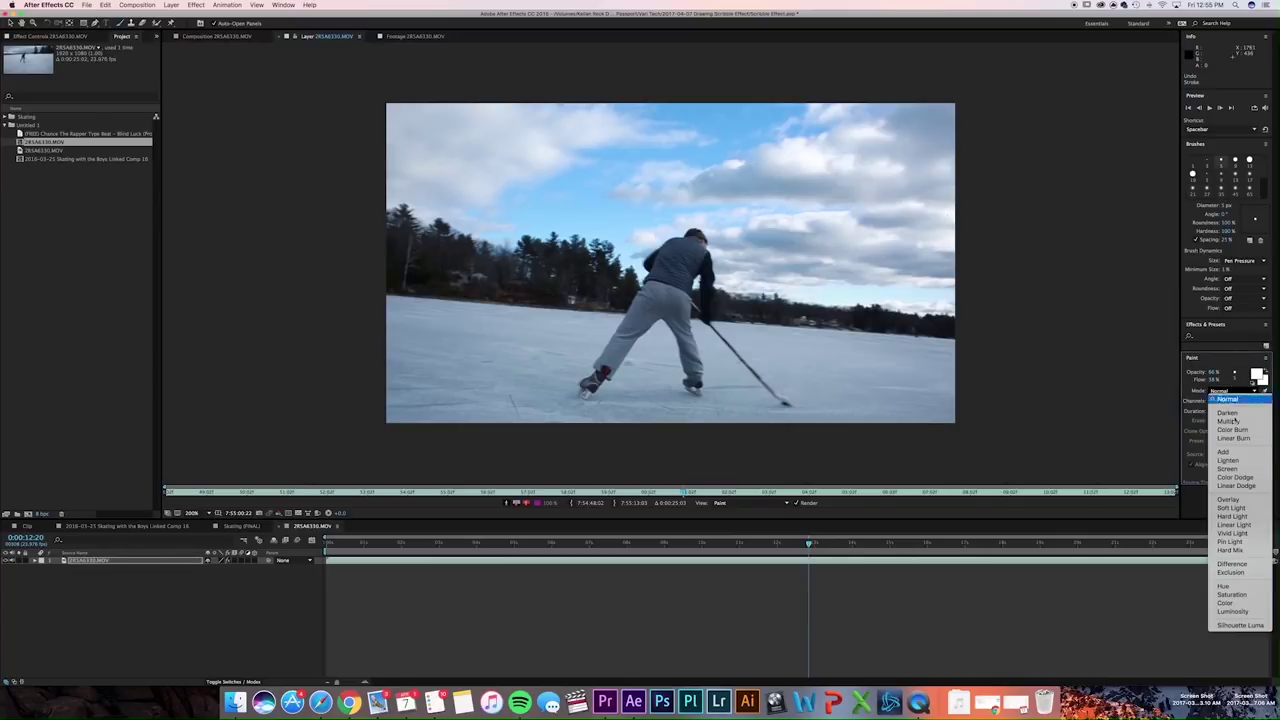
# - Keep paint Mode on Normal, set Duration to Constant, and zoom in to inspect the strokes
pyautogui.click(1248, 378)
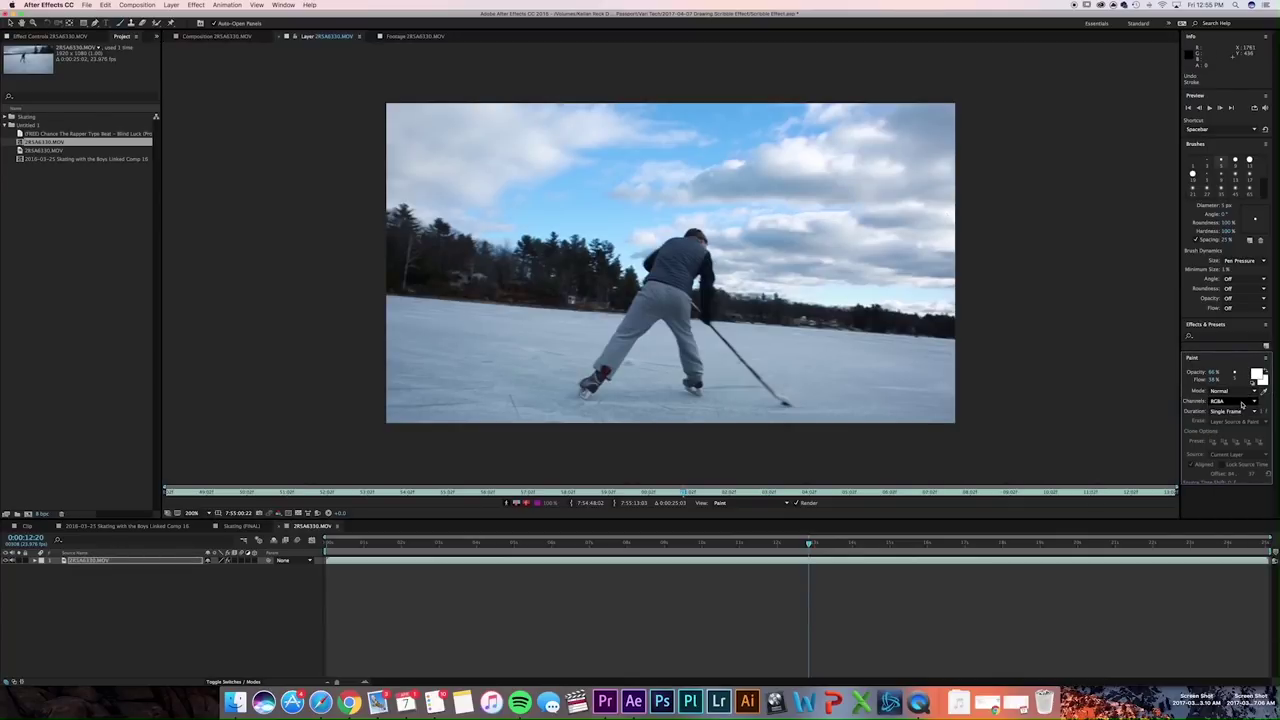
pyautogui.click(1240, 412)
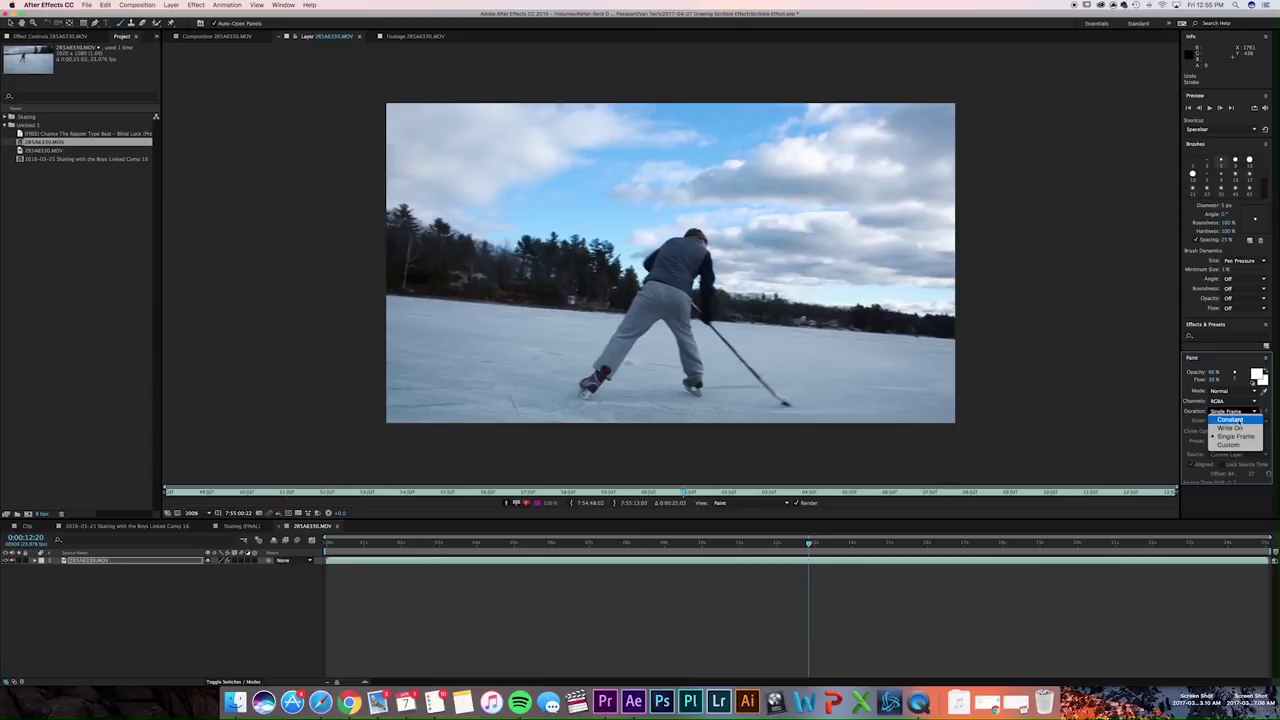
pyautogui.click(1230, 419)
pyautogui.scroll(-1, 668, 262)
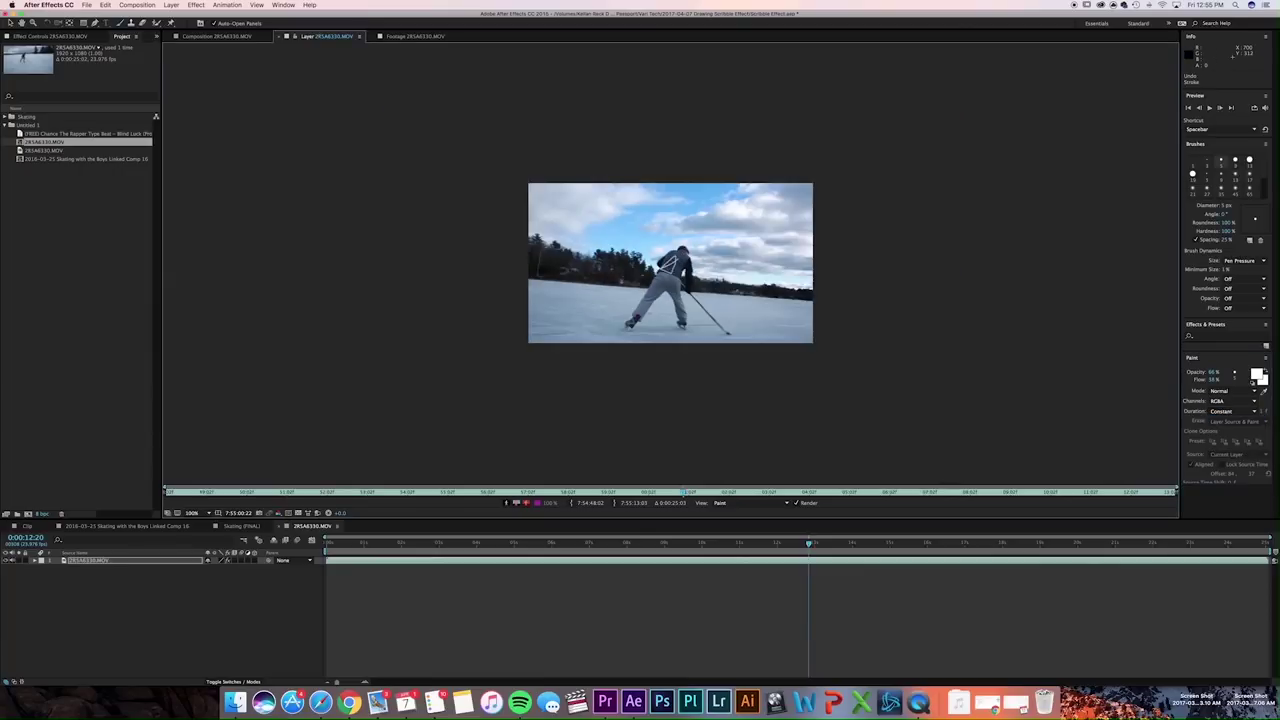
pyautogui.scroll(7, 666, 262)
pyautogui.scroll(-3, 666, 262)
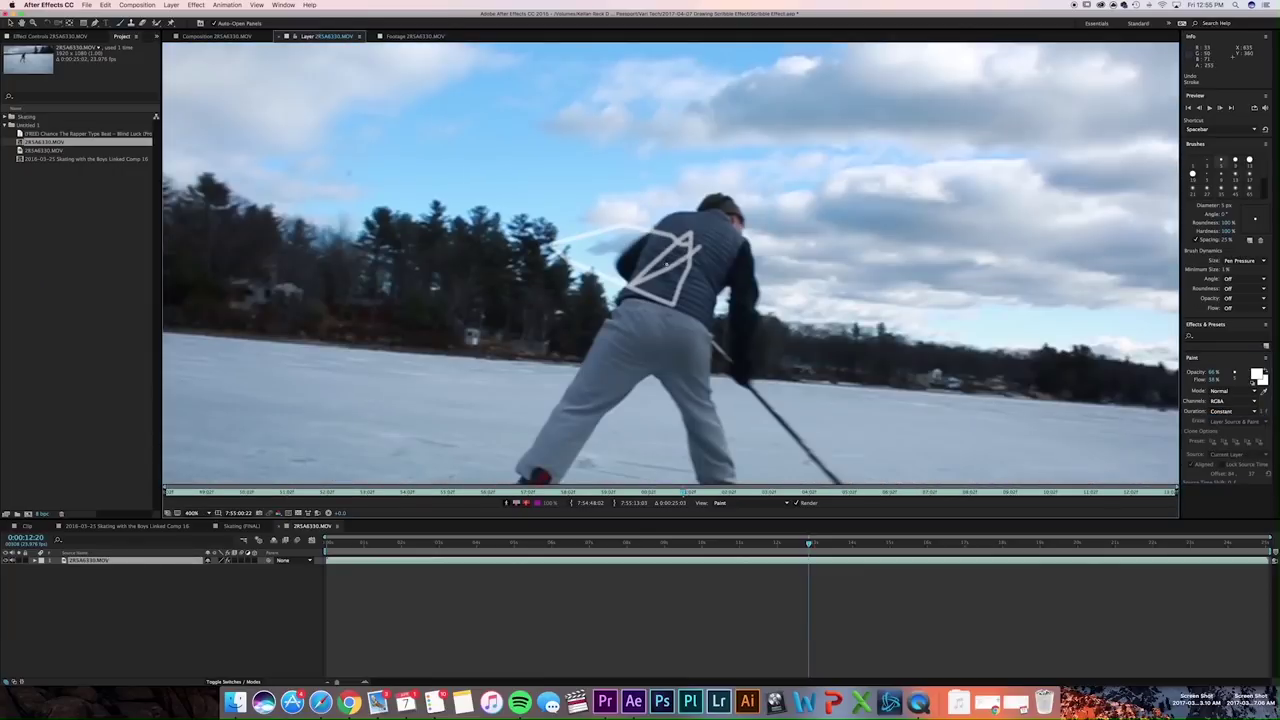
pyautogui.scroll(-4, 666, 262)
pyautogui.scroll(3, 666, 262)
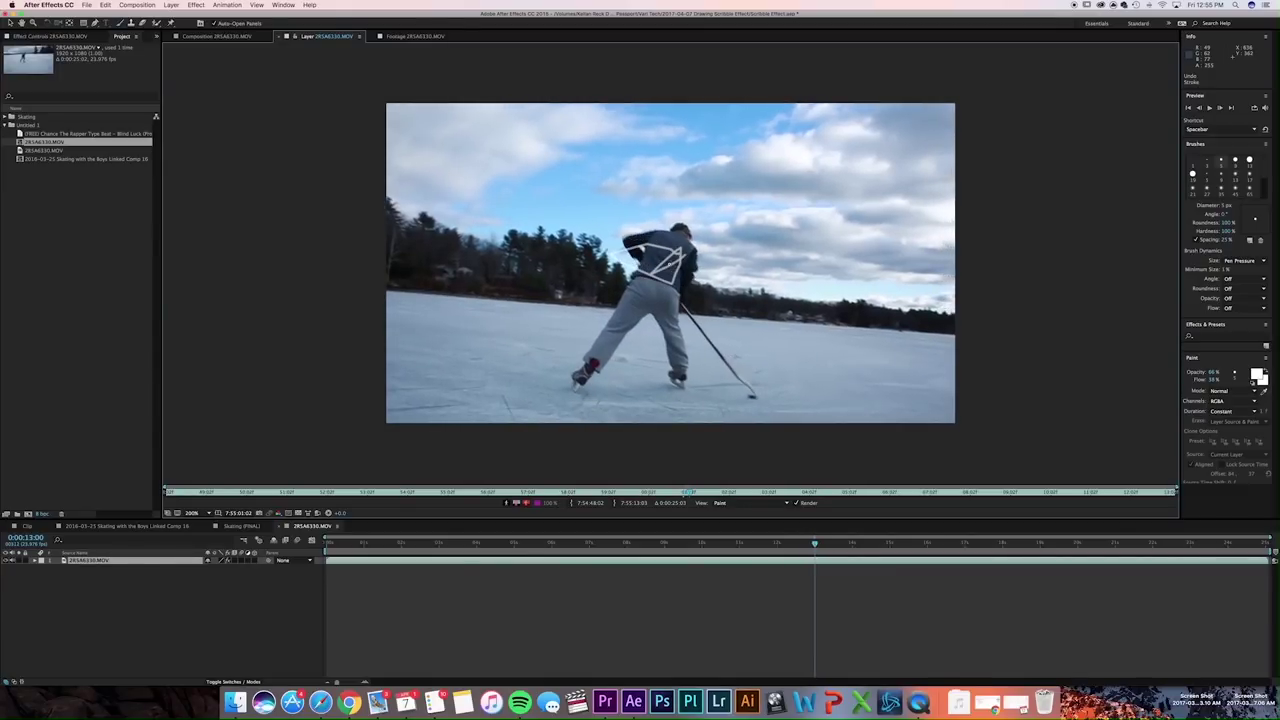
pyautogui.press('pageup')
pyautogui.press('pageup')
pyautogui.press('pageup')
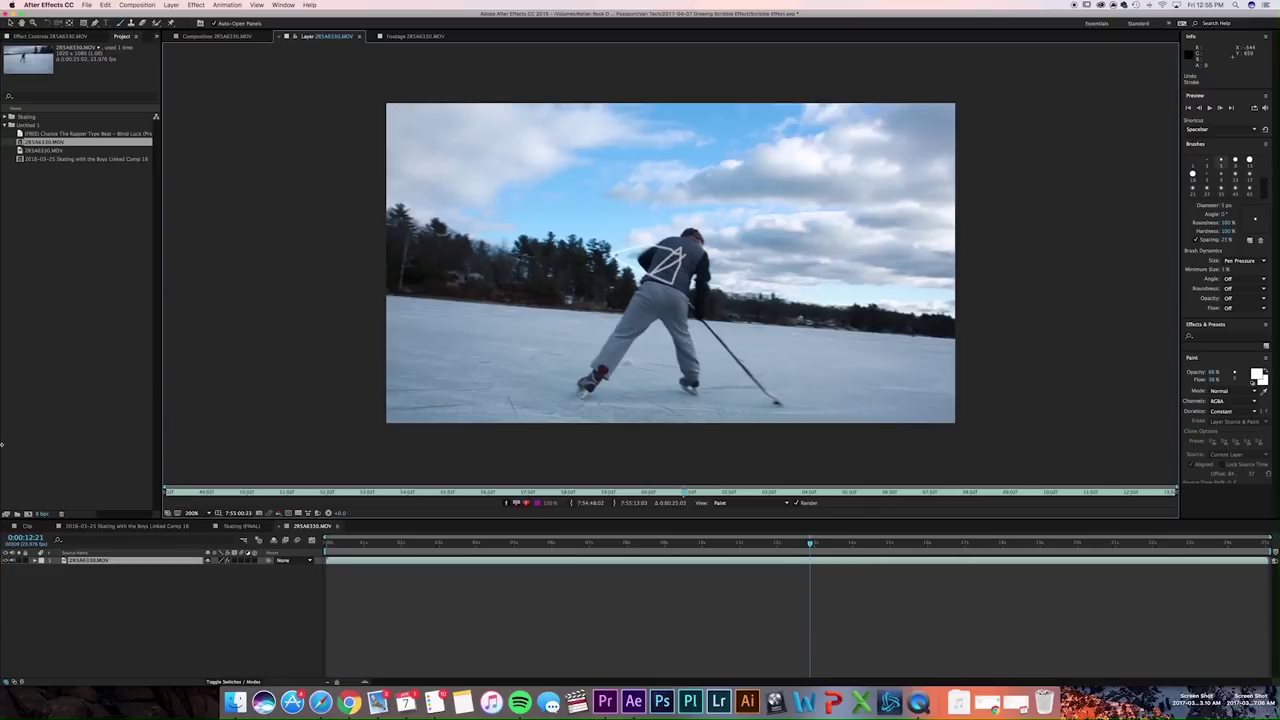
# - Check the outline in the Skating (FINAL) comp, then return to 2R5A6330.MOV
pyautogui.click(130, 527)
pyautogui.press('pageup')
pyautogui.press('pageup')
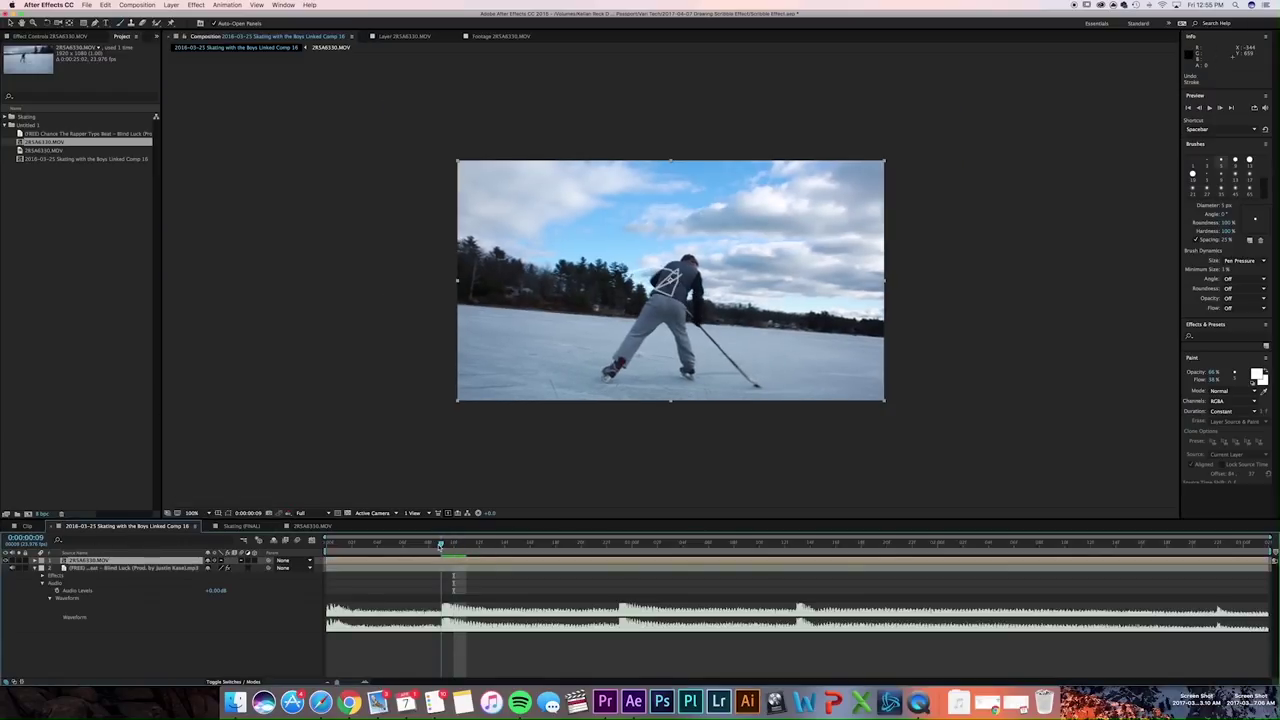
pyautogui.click(331, 527)
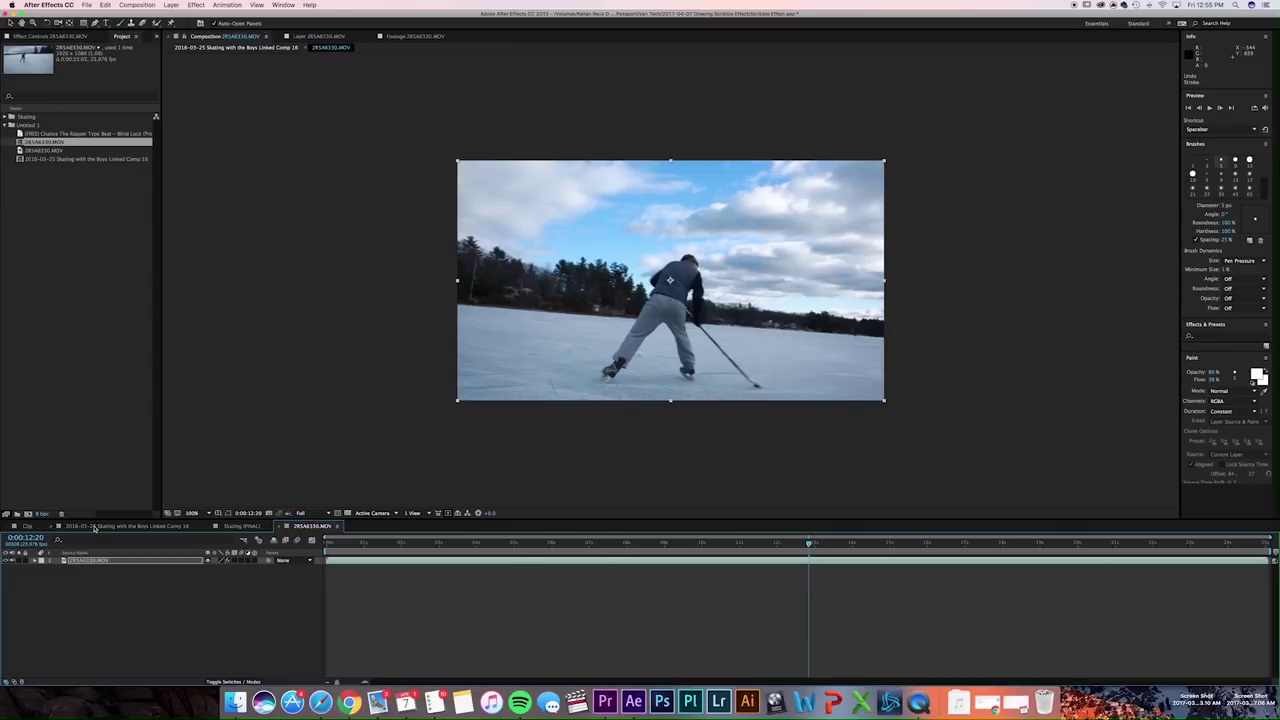
pyautogui.click(240, 527)
pyautogui.moveTo(424, 543); pyautogui.dragTo(499, 546)
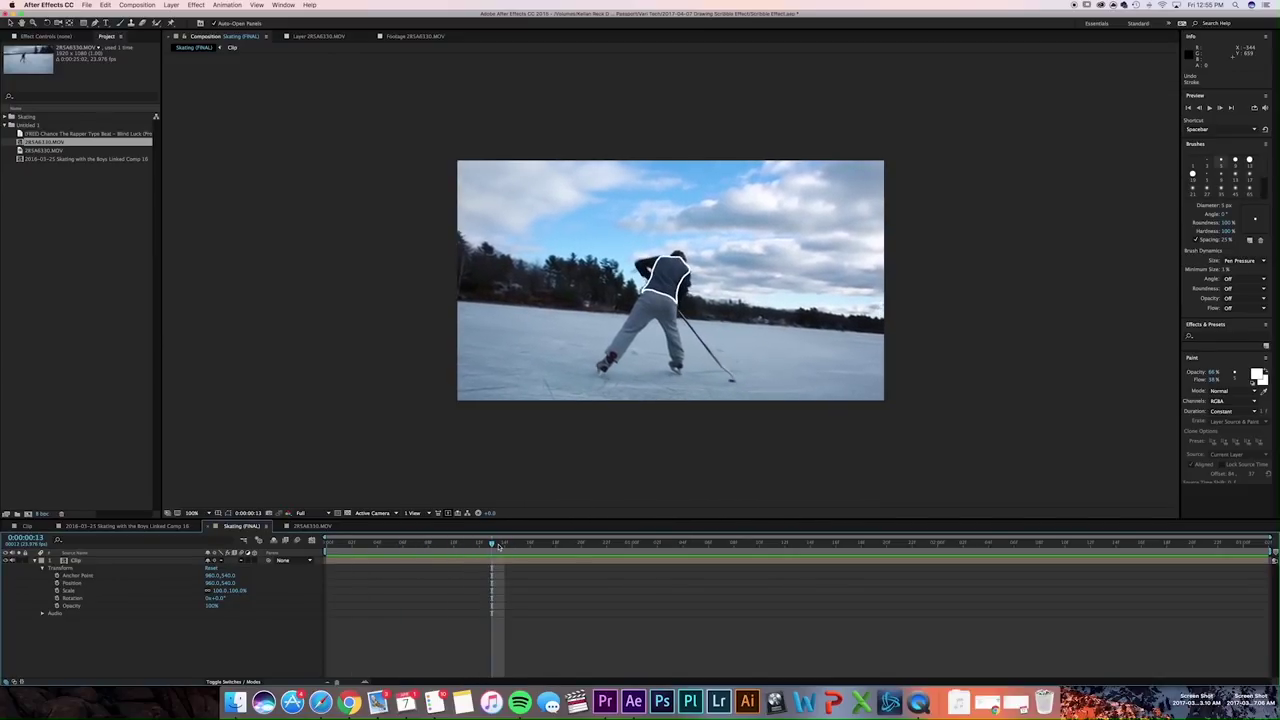
pyautogui.click(292, 527)
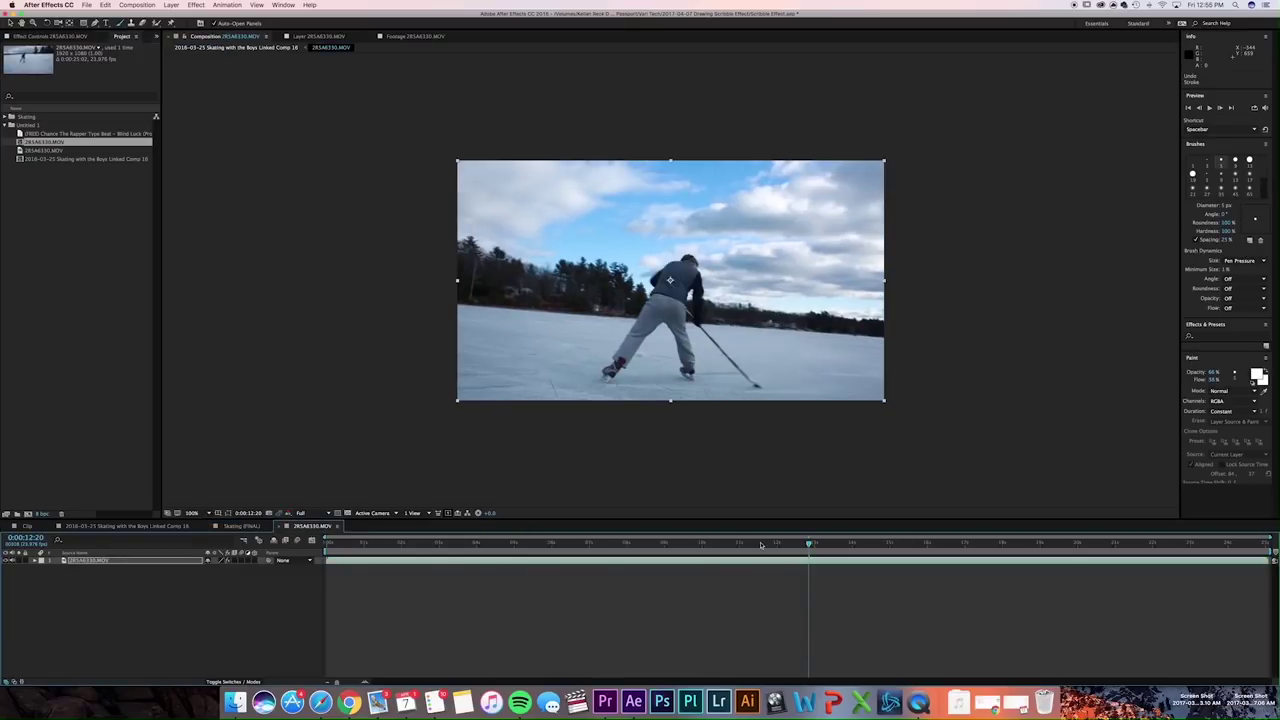
# - Set paint Duration to Single Frame, test a white scribble on the skater's back, then undo it
pyautogui.click(1250, 413)
pyautogui.click(1250, 437)
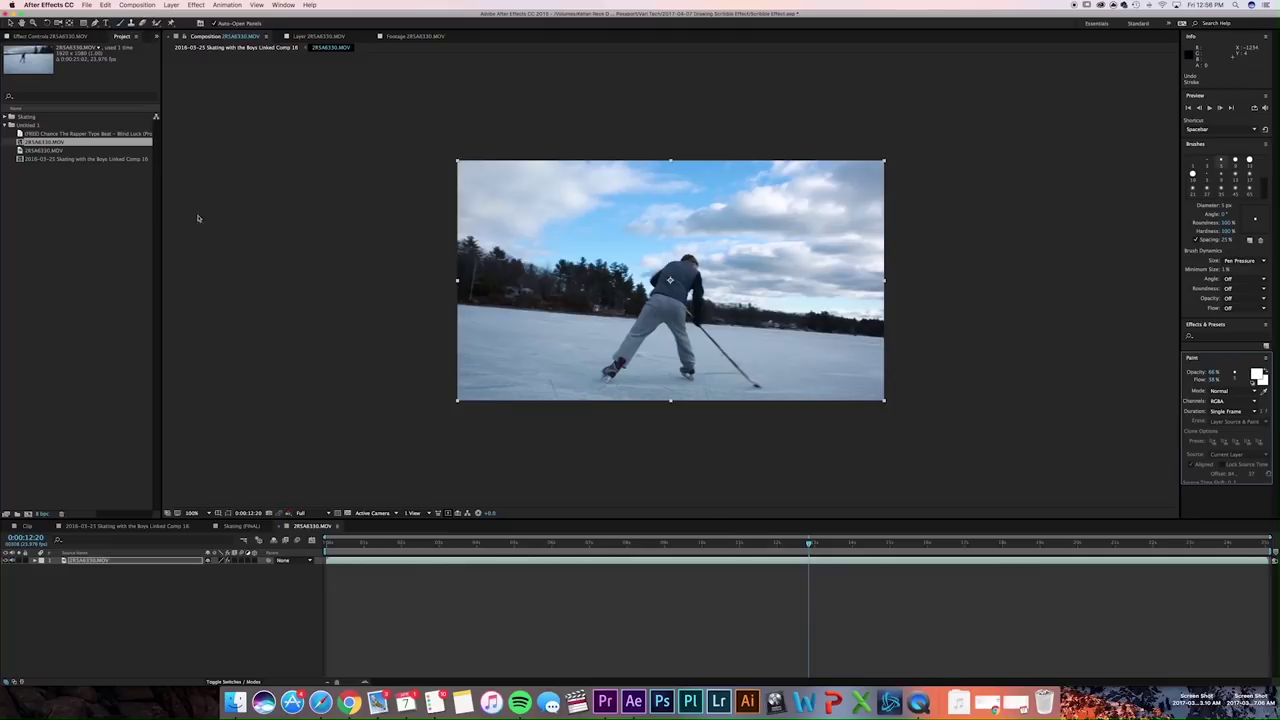
pyautogui.doubleClick(671, 264)
pyautogui.moveTo(684, 254); pyautogui.dragTo(694, 264)
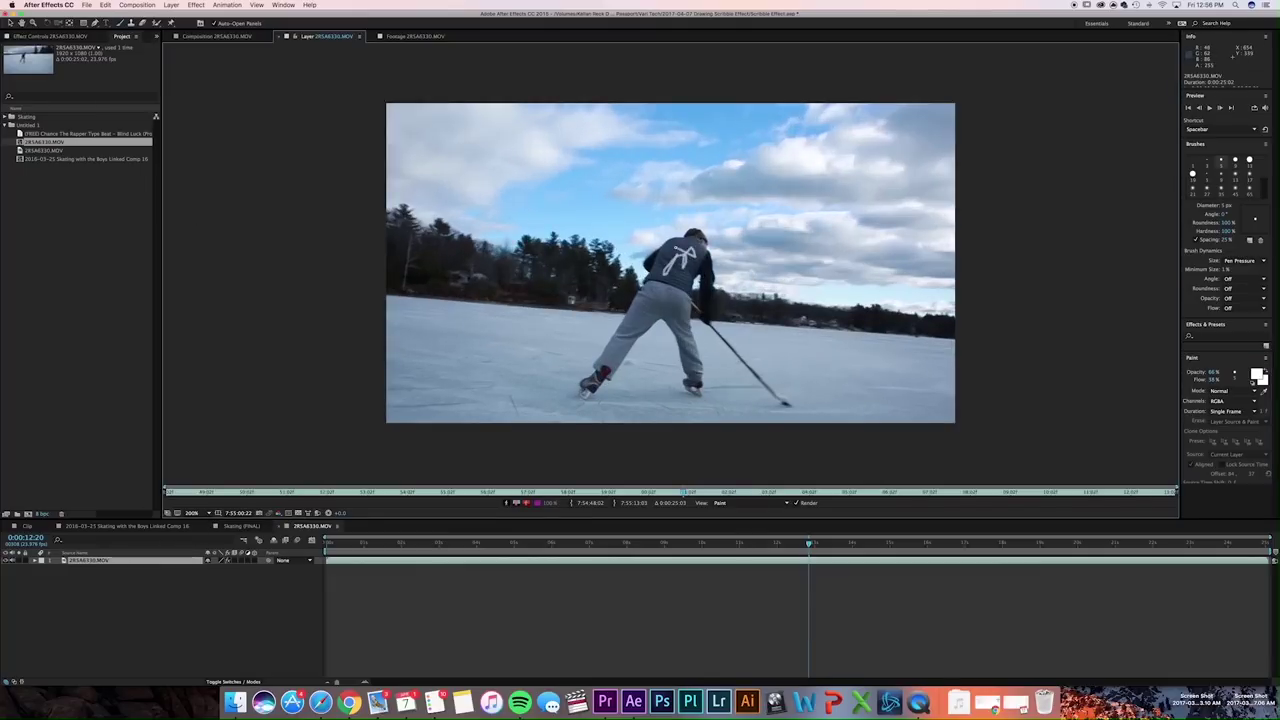
pyautogui.press('pagedown')
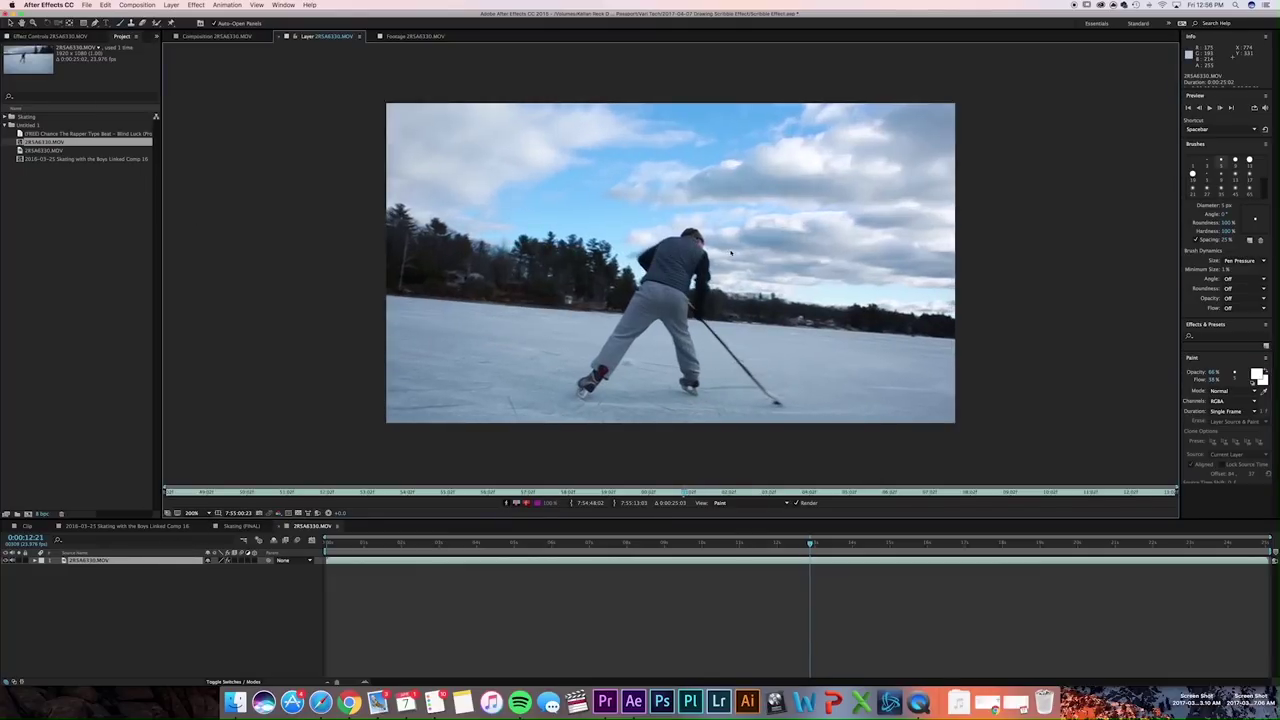
pyautogui.press('pageup')
pyautogui.press('super+z')
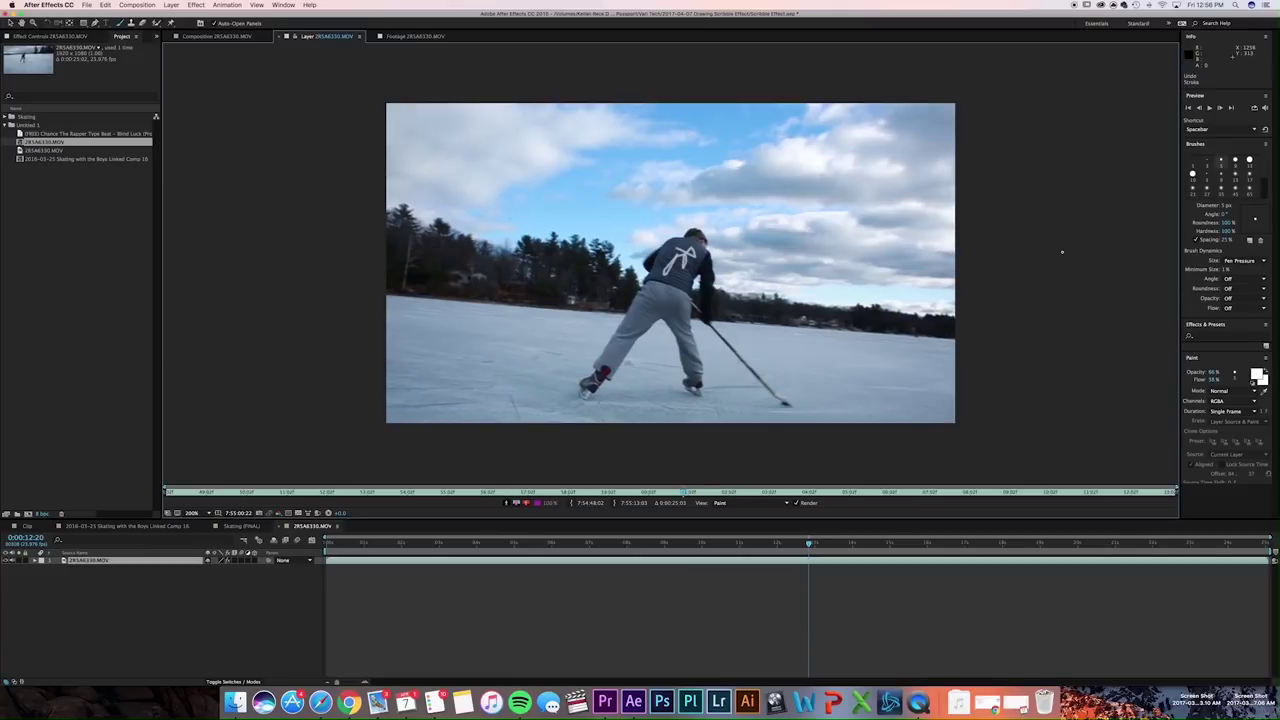
# - Keep painting on RGBA channels and set paint flow to 100%
pyautogui.click(1243, 402)
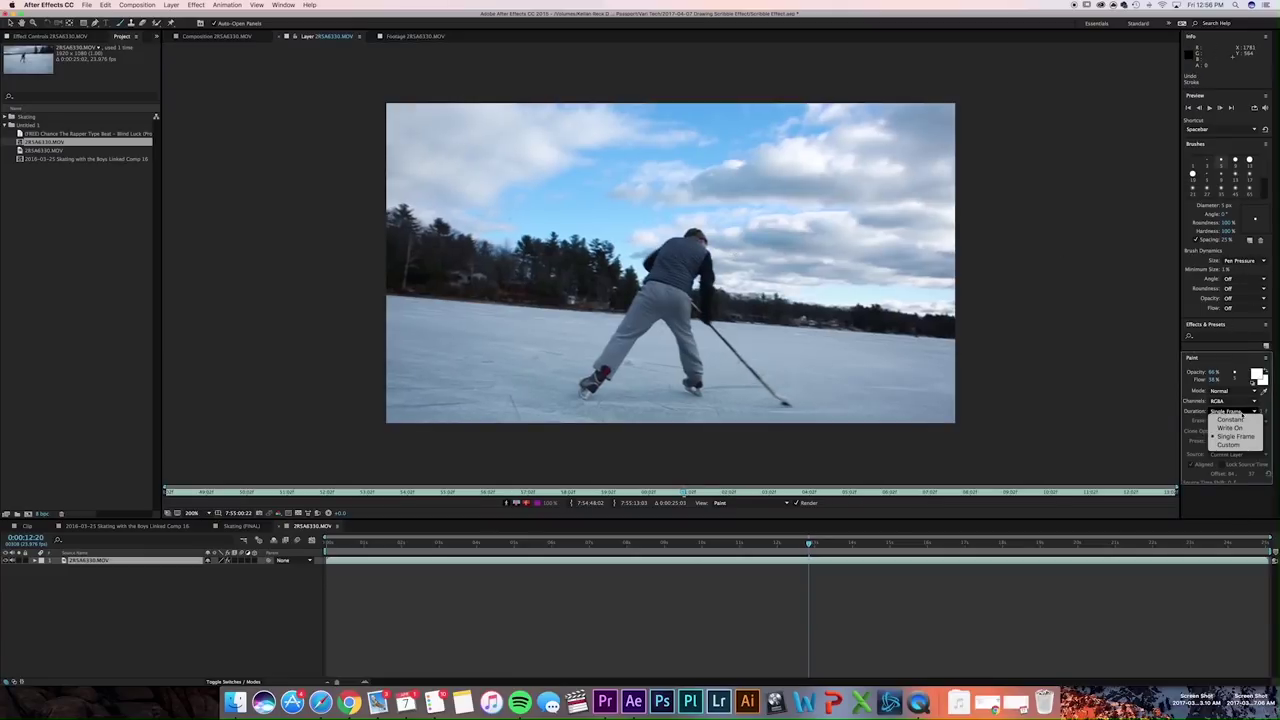
pyautogui.click(1244, 414)
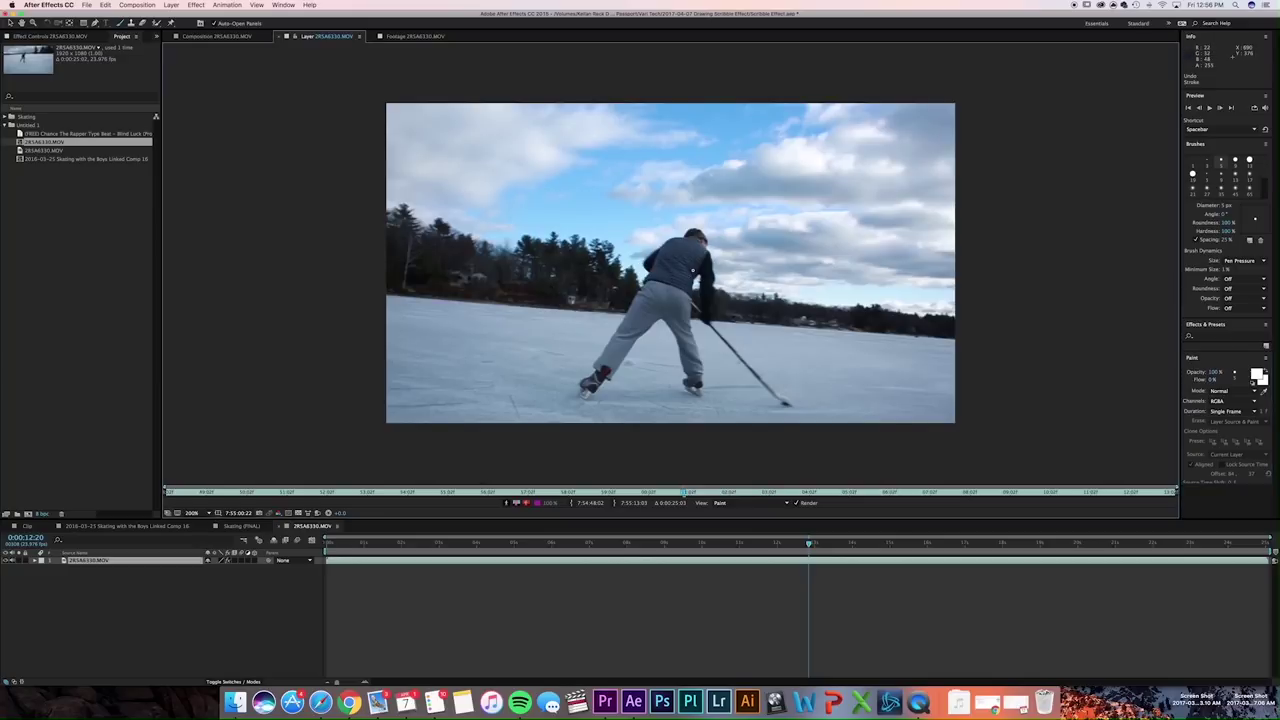
pyautogui.click(1213, 384)
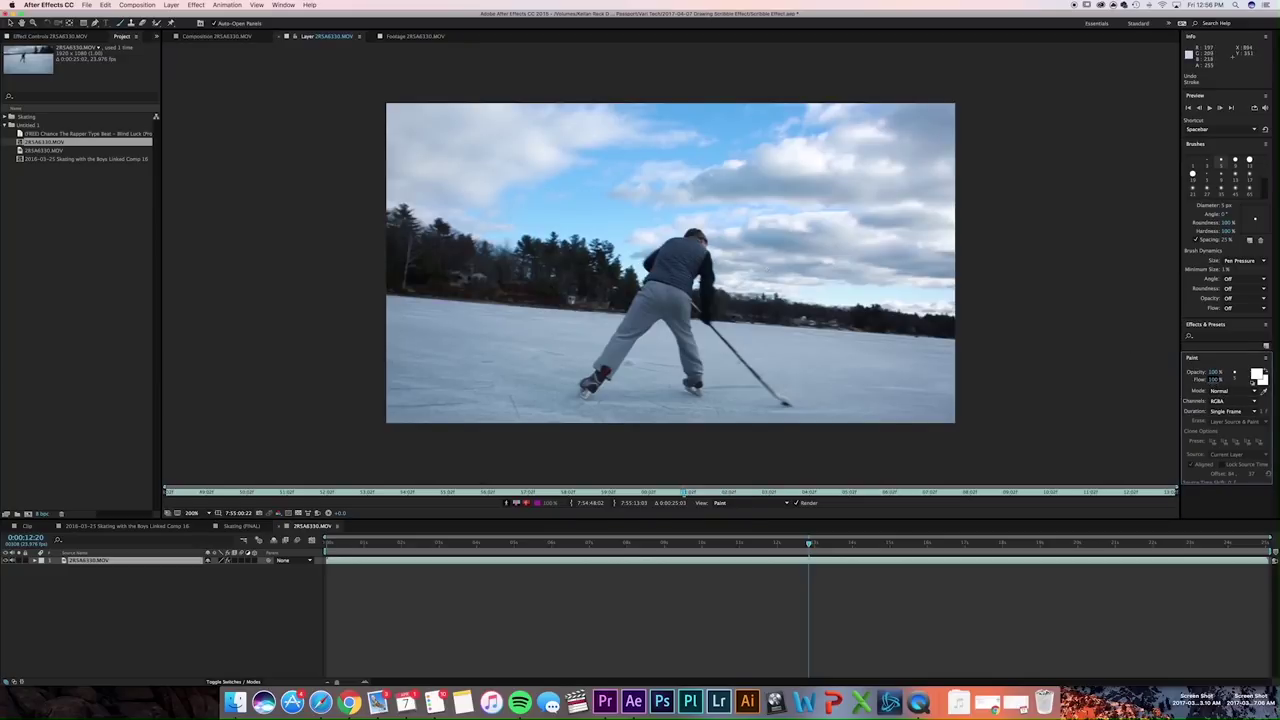
# - Trace white vest outlines on the skater frame by frame, ending at 0:00:12:23
pyautogui.moveTo(676, 248)
pyautogui.mouseDown()
pyautogui.moveTo(684, 266)
pyautogui.moveTo(680, 248)
pyautogui.mouseUp()
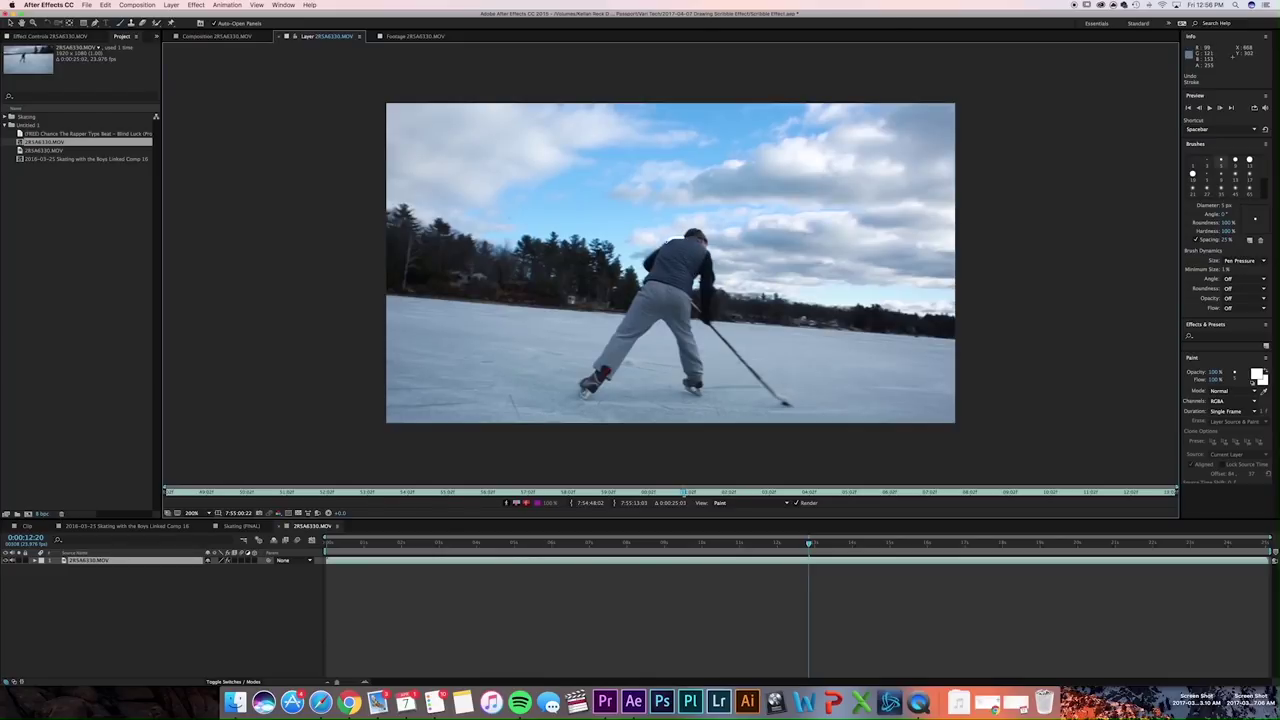
pyautogui.moveTo(662, 245)
pyautogui.mouseDown()
pyautogui.moveTo(646, 283)
pyautogui.moveTo(686, 292)
pyautogui.mouseUp()
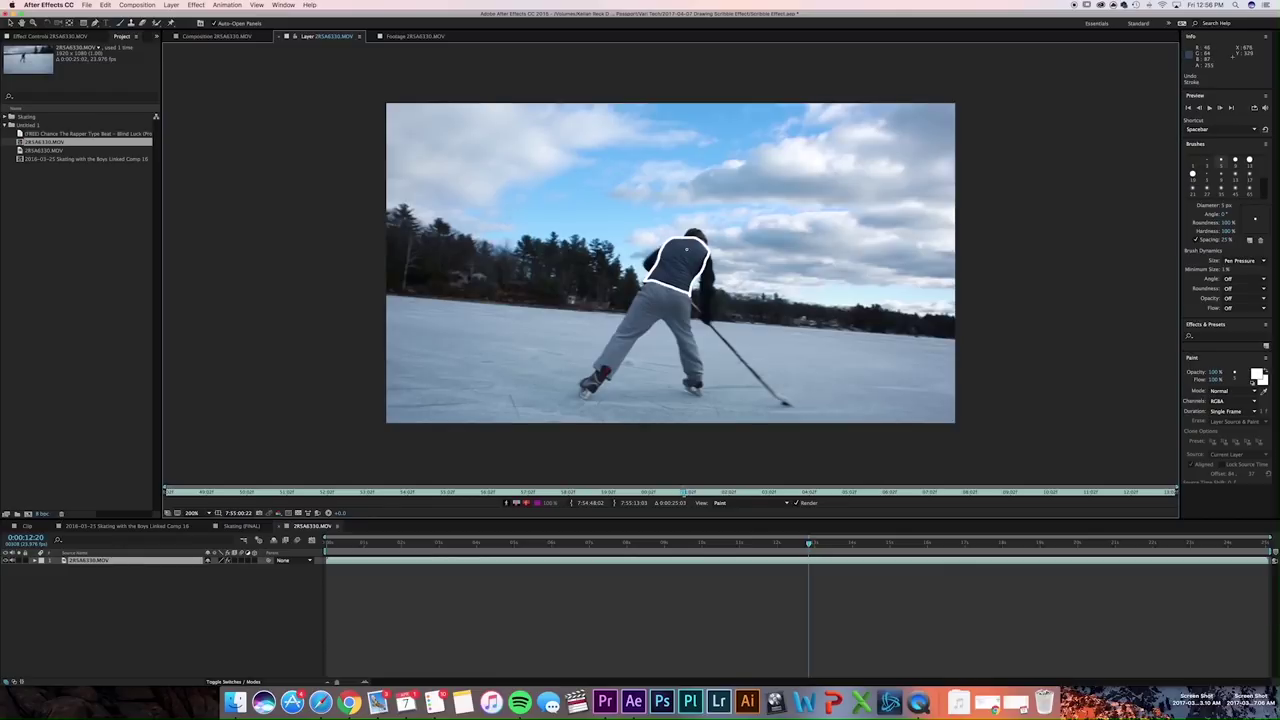
pyautogui.press('pagedown')
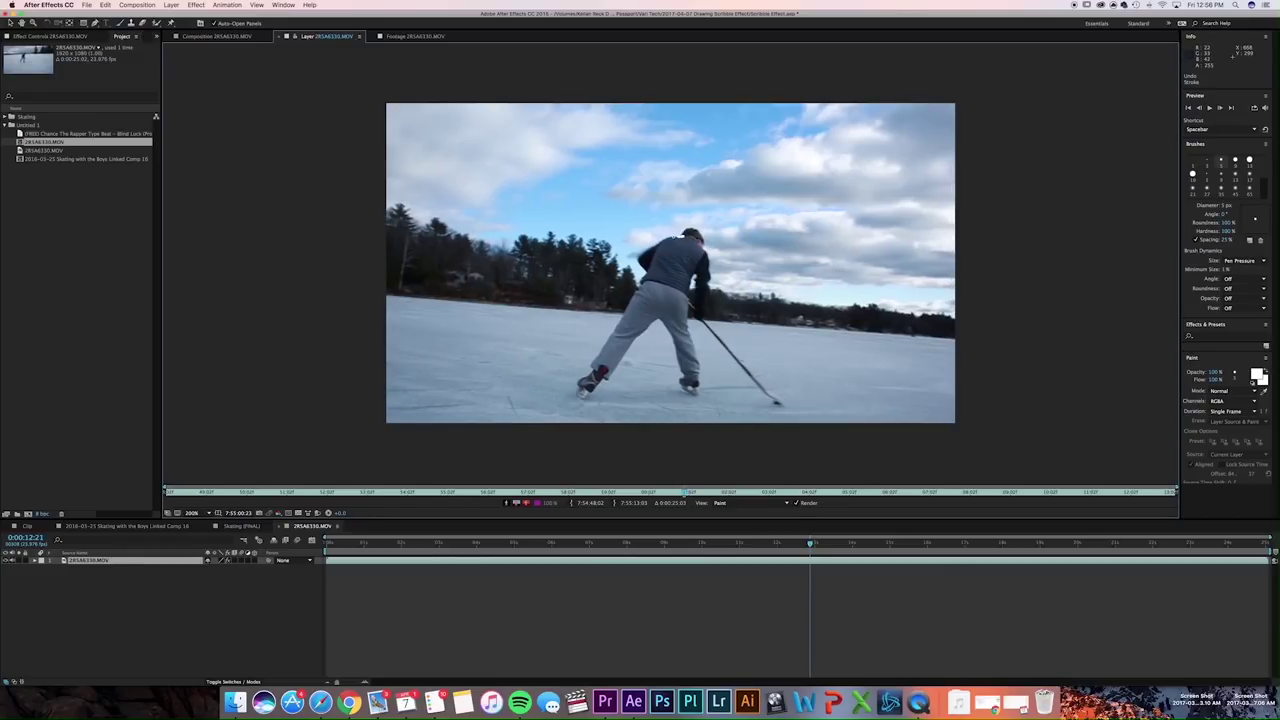
pyautogui.moveTo(653, 258)
pyautogui.mouseDown()
pyautogui.moveTo(641, 282)
pyautogui.moveTo(686, 296)
pyautogui.moveTo(706, 254)
pyautogui.mouseUp()
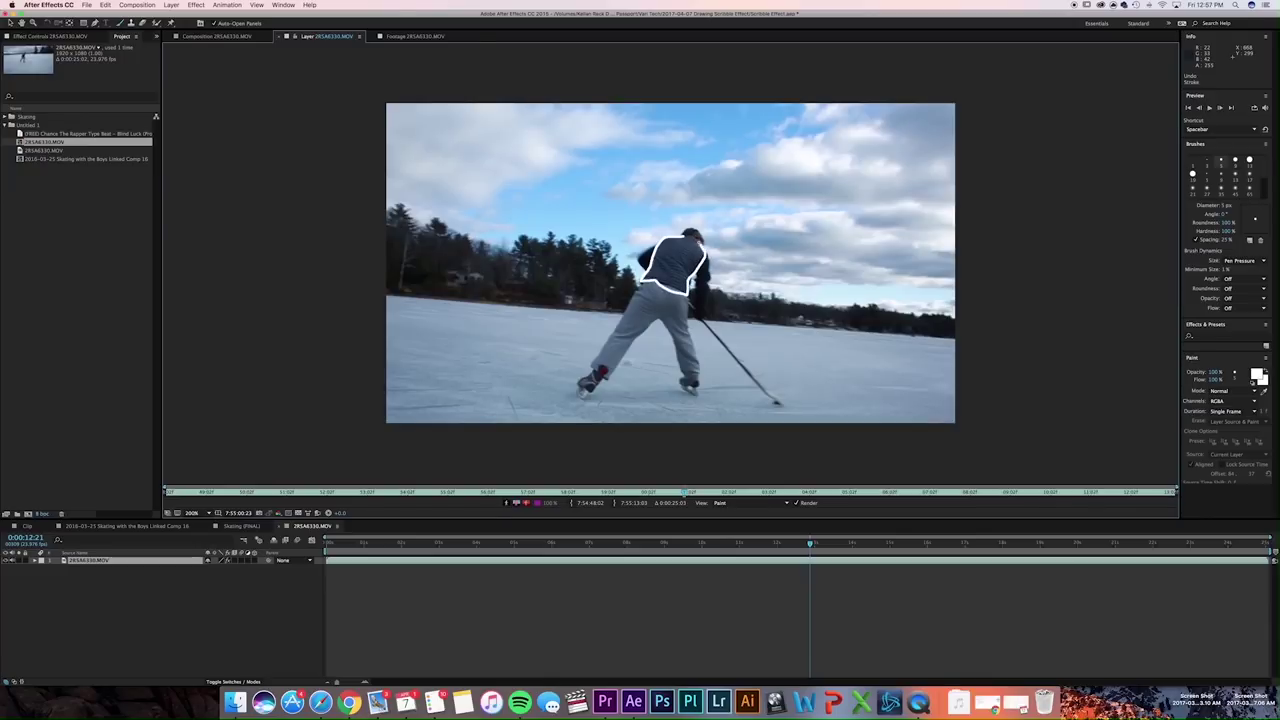
pyautogui.press('pagedown')
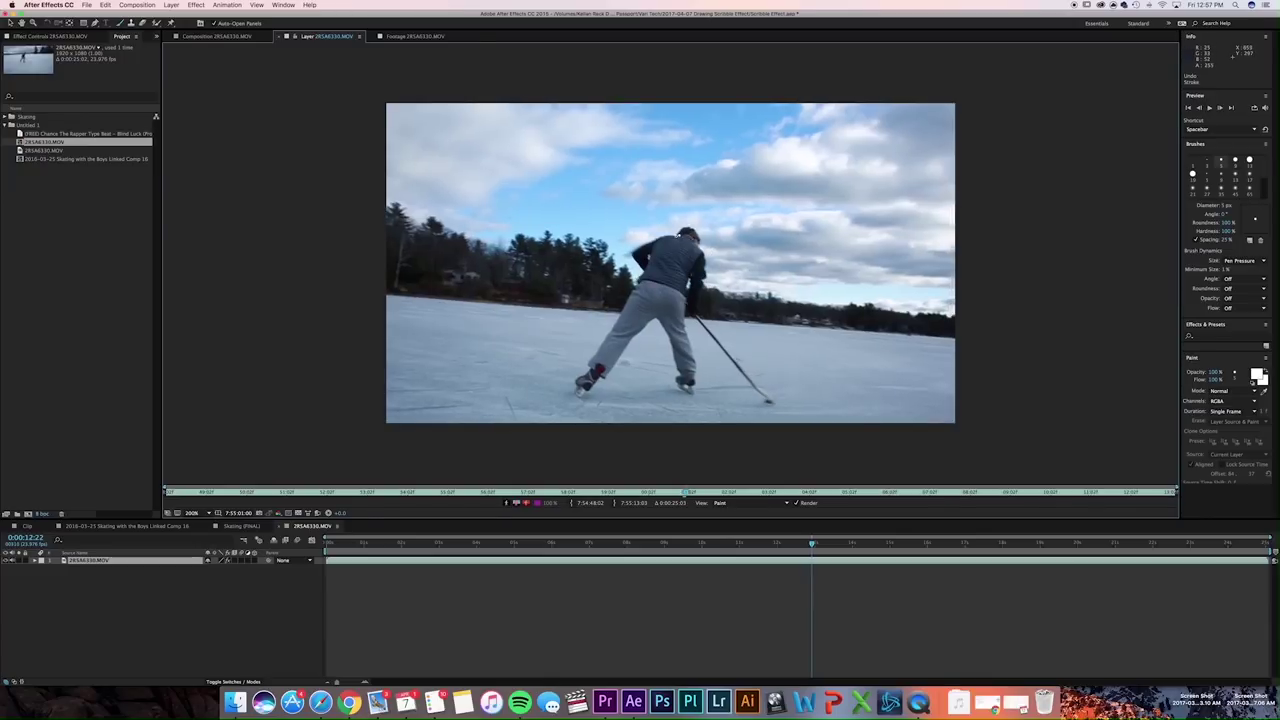
pyautogui.moveTo(680, 233)
pyautogui.mouseDown()
pyautogui.moveTo(658, 240)
pyautogui.moveTo(641, 282)
pyautogui.moveTo(676, 291)
pyautogui.moveTo(704, 242)
pyautogui.mouseUp()
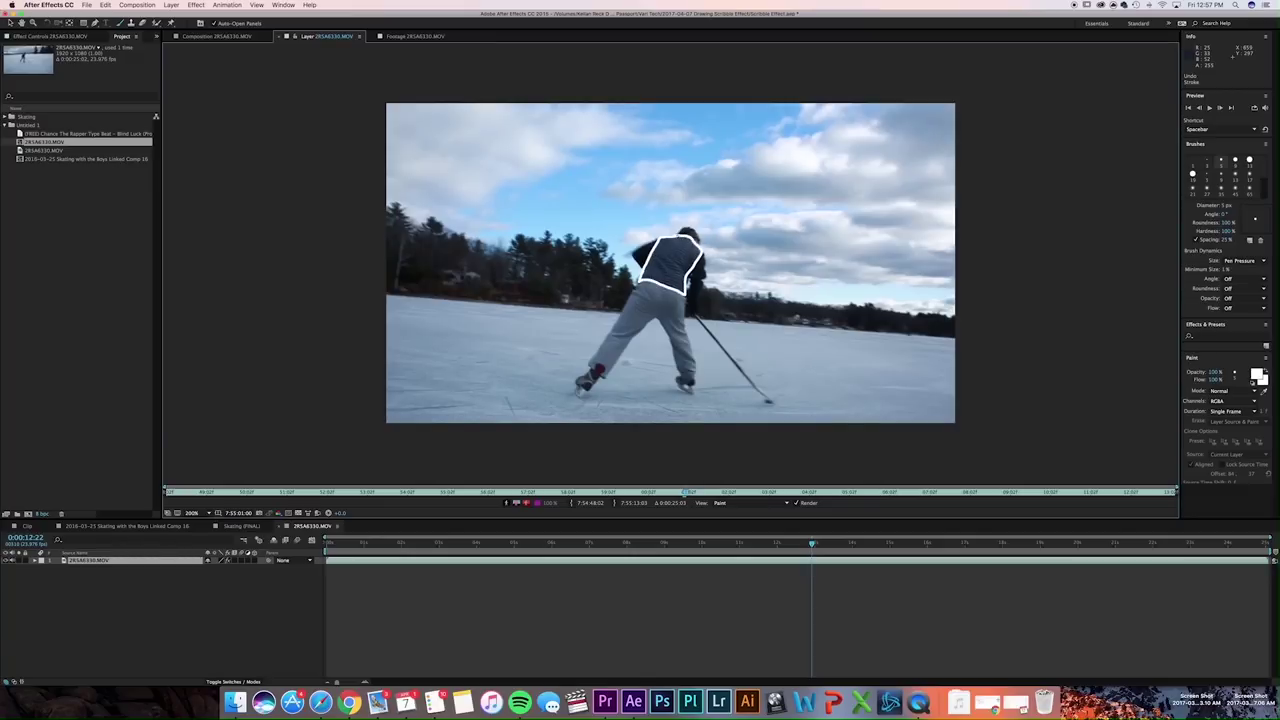
pyautogui.press('pagedown')
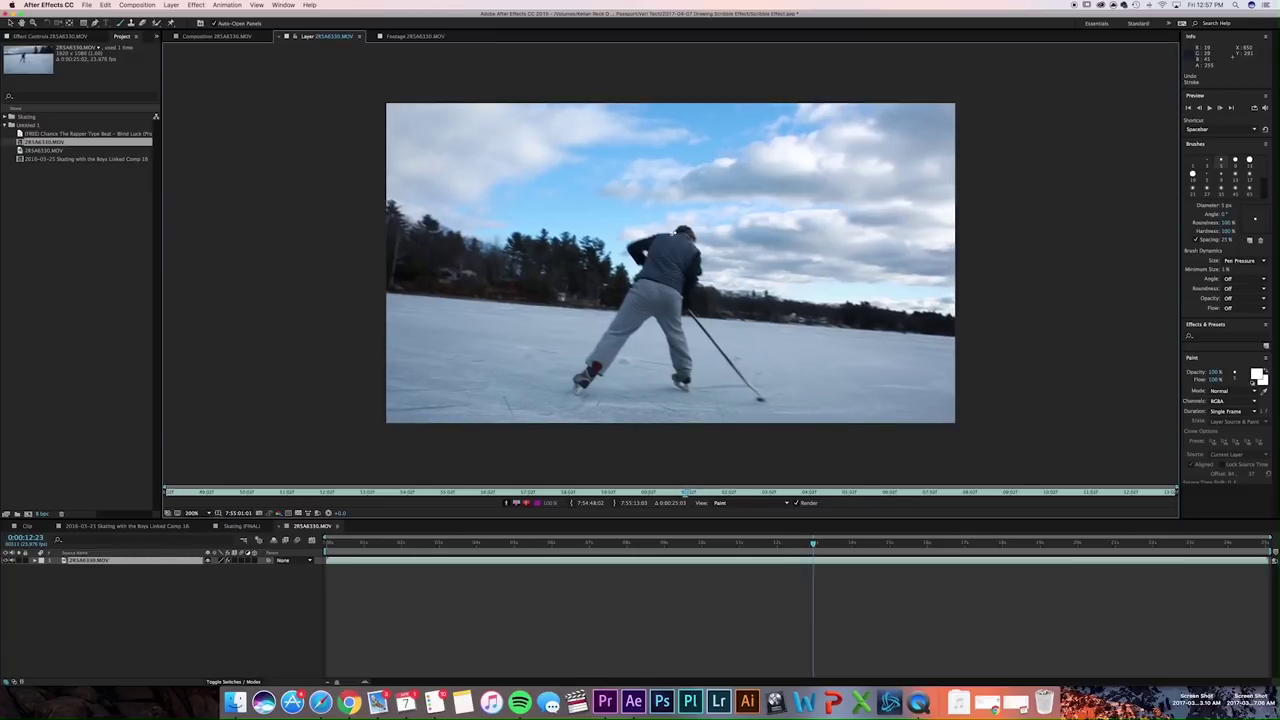
pyautogui.moveTo(676, 232)
pyautogui.mouseDown()
pyautogui.moveTo(652, 238)
pyautogui.moveTo(639, 272)
pyautogui.moveTo(682, 292)
pyautogui.moveTo(699, 252)
pyautogui.mouseUp()
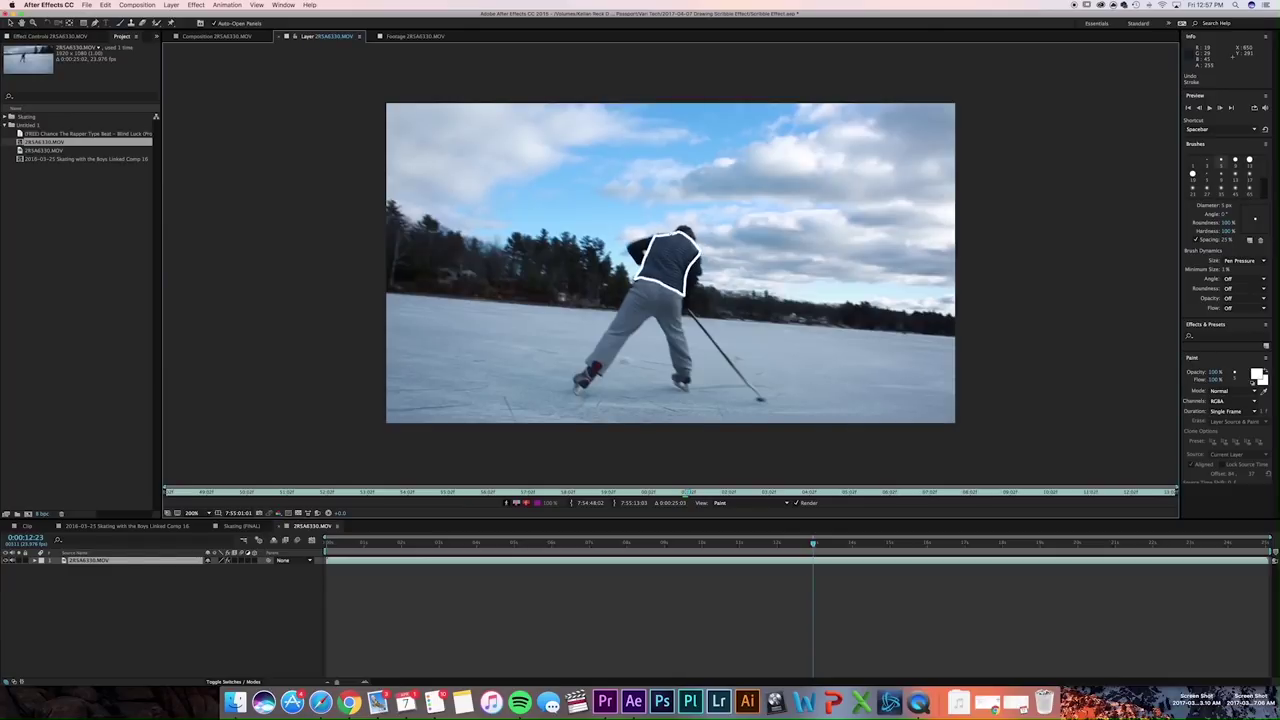
# - Scrub and step through the Linked Comp to review the painted vest outlines
pyautogui.click(169, 528)
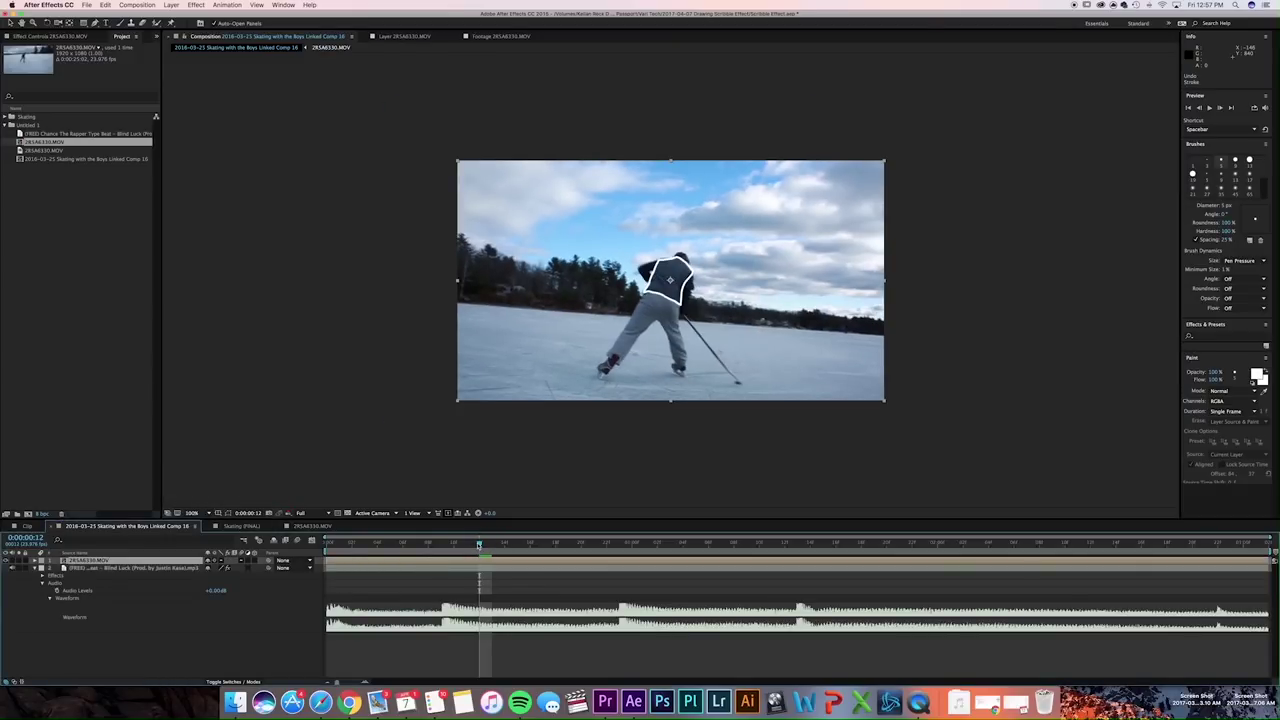
pyautogui.moveTo(479, 547)
pyautogui.mouseDown()
pyautogui.moveTo(450, 546)
pyautogui.moveTo(622, 551)
pyautogui.moveTo(438, 559)
pyautogui.mouseUp()
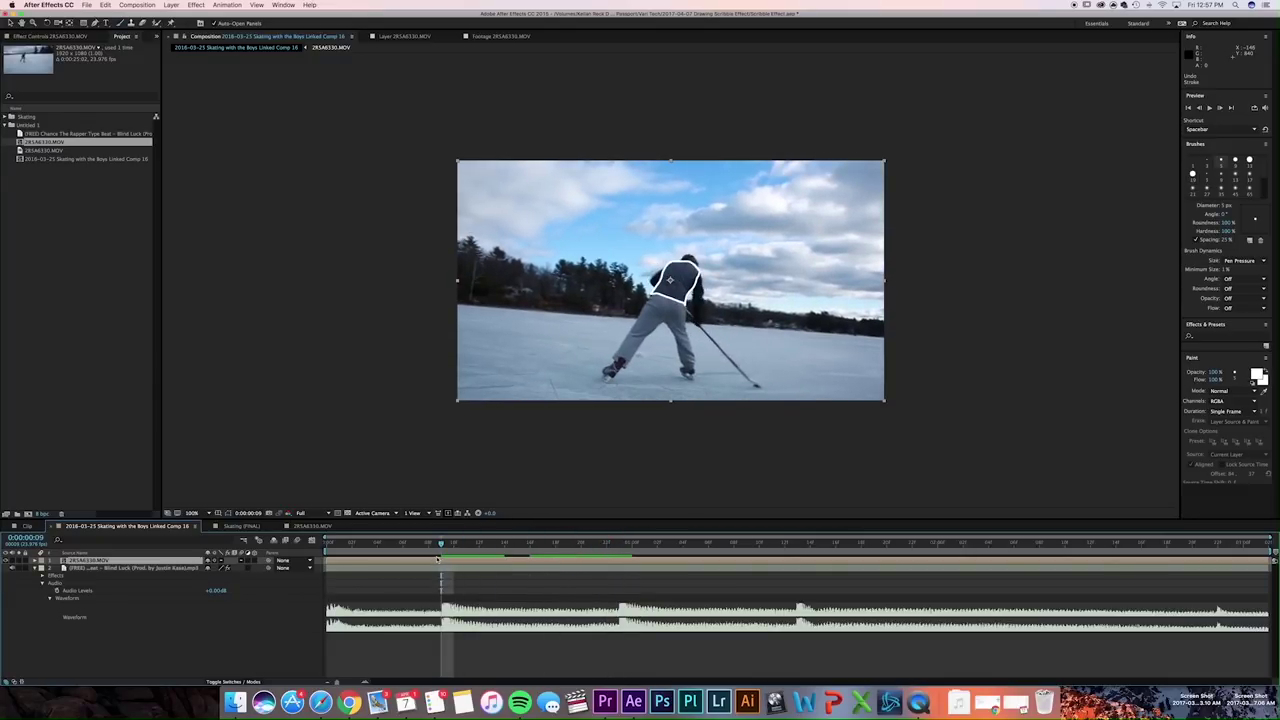
pyautogui.press('pagedown')
pyautogui.press('pagedown')
pyautogui.press('pagedown')
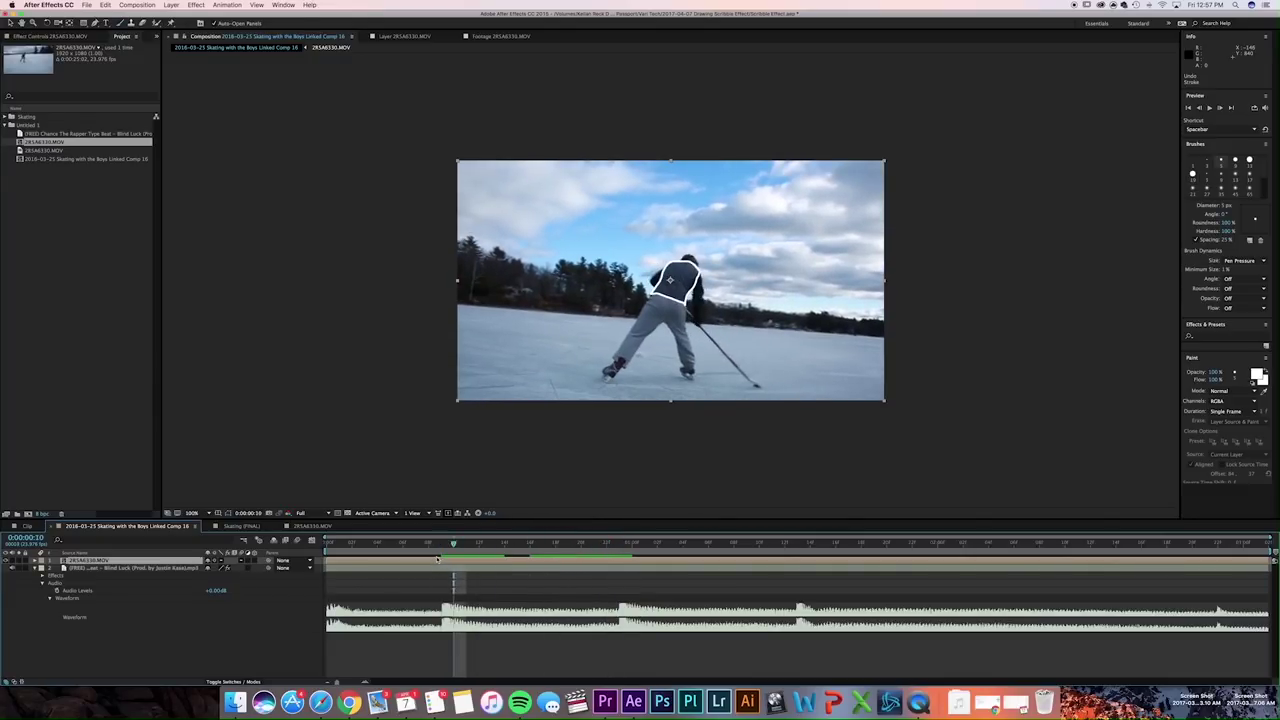
pyautogui.press('pagedown')
pyautogui.press('pagedown')
pyautogui.press('pagedown')
pyautogui.press('pagedown')
pyautogui.press('pagedown')
pyautogui.press('pagedown')
pyautogui.press('pagedown')
pyautogui.press('pagedown')
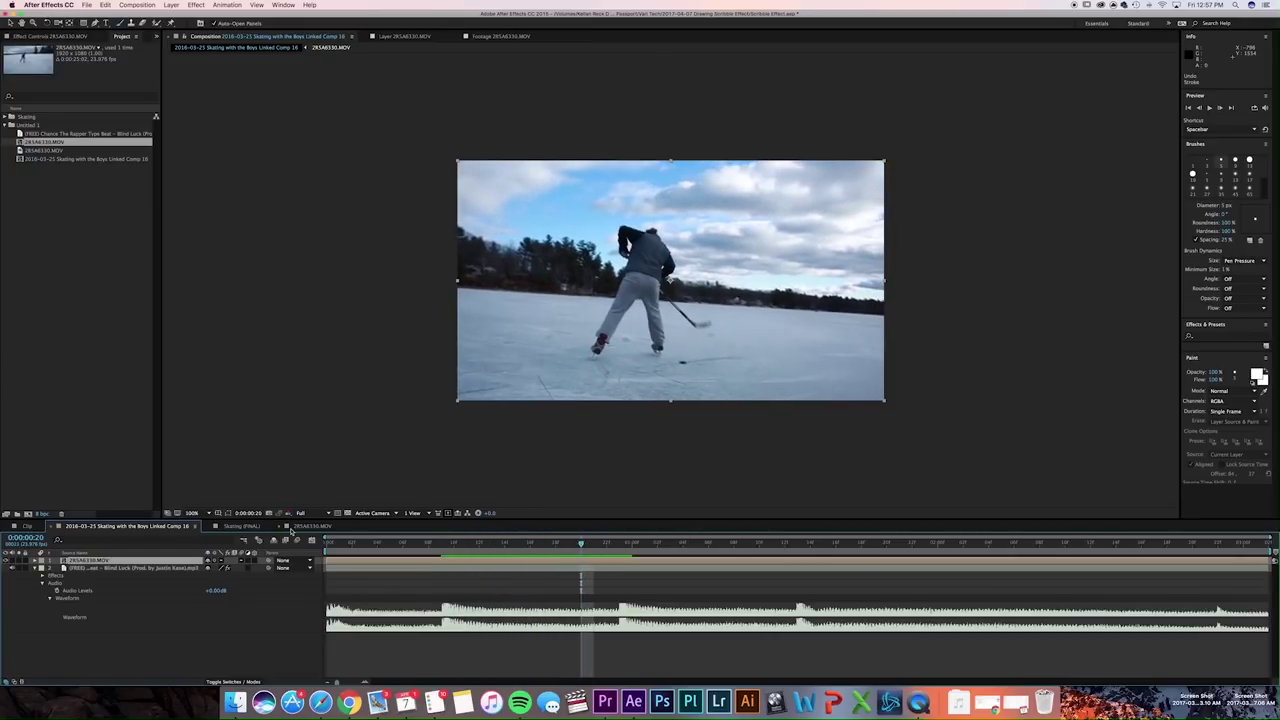
# - Switch to the 2R5A6330.MOV composition, step back a frame, then show Skating (FINAL)
pyautogui.click(296, 527)
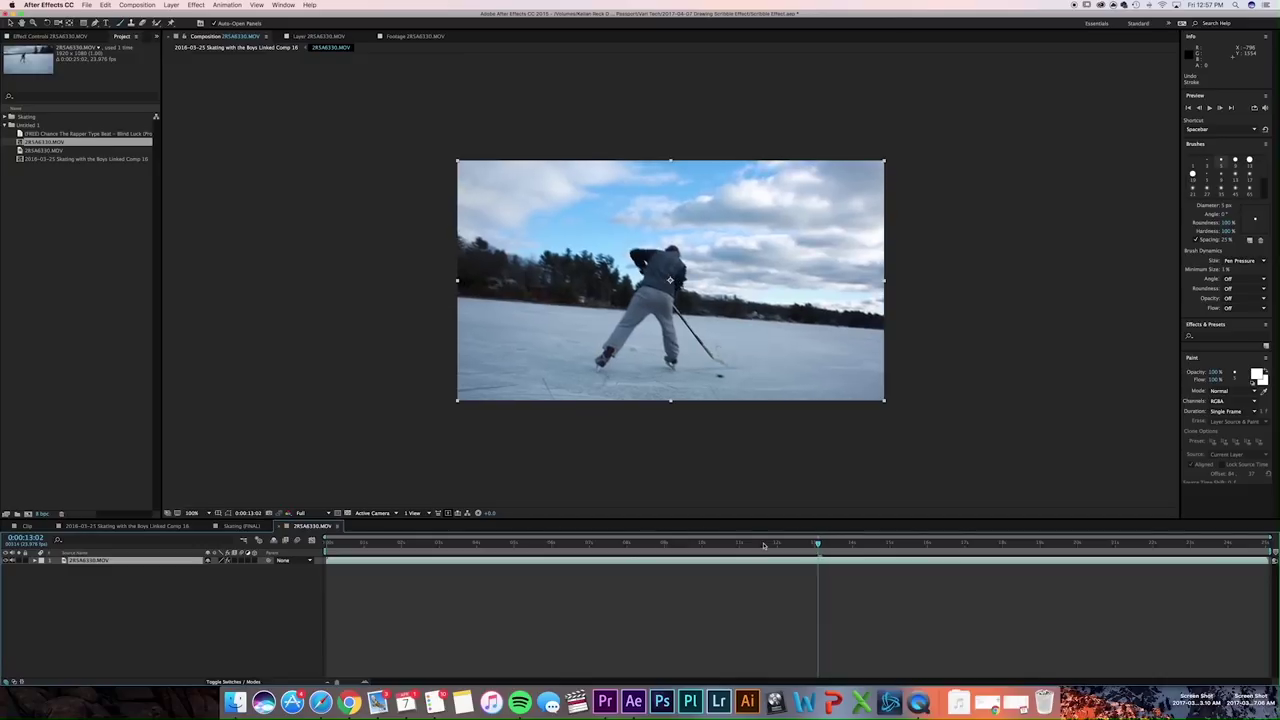
pyautogui.press('pageup')
pyautogui.press('pageup')
pyautogui.press('pageup')
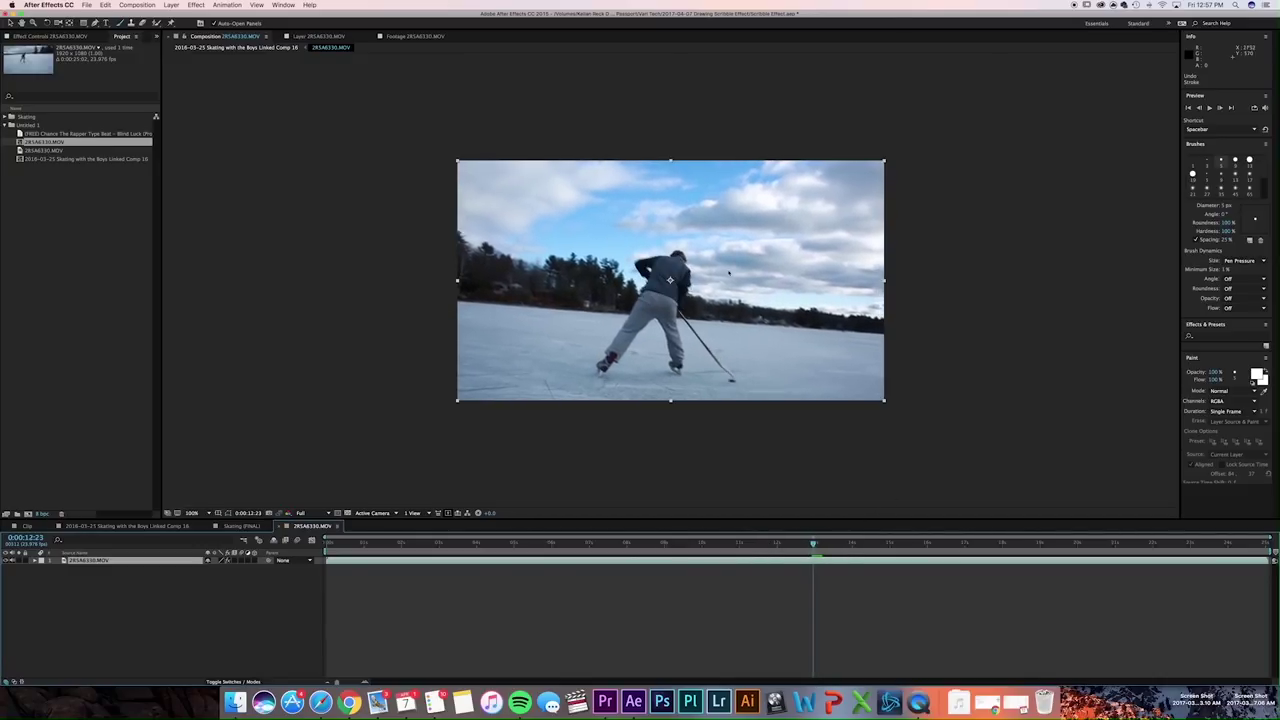
pyautogui.click(242, 526)
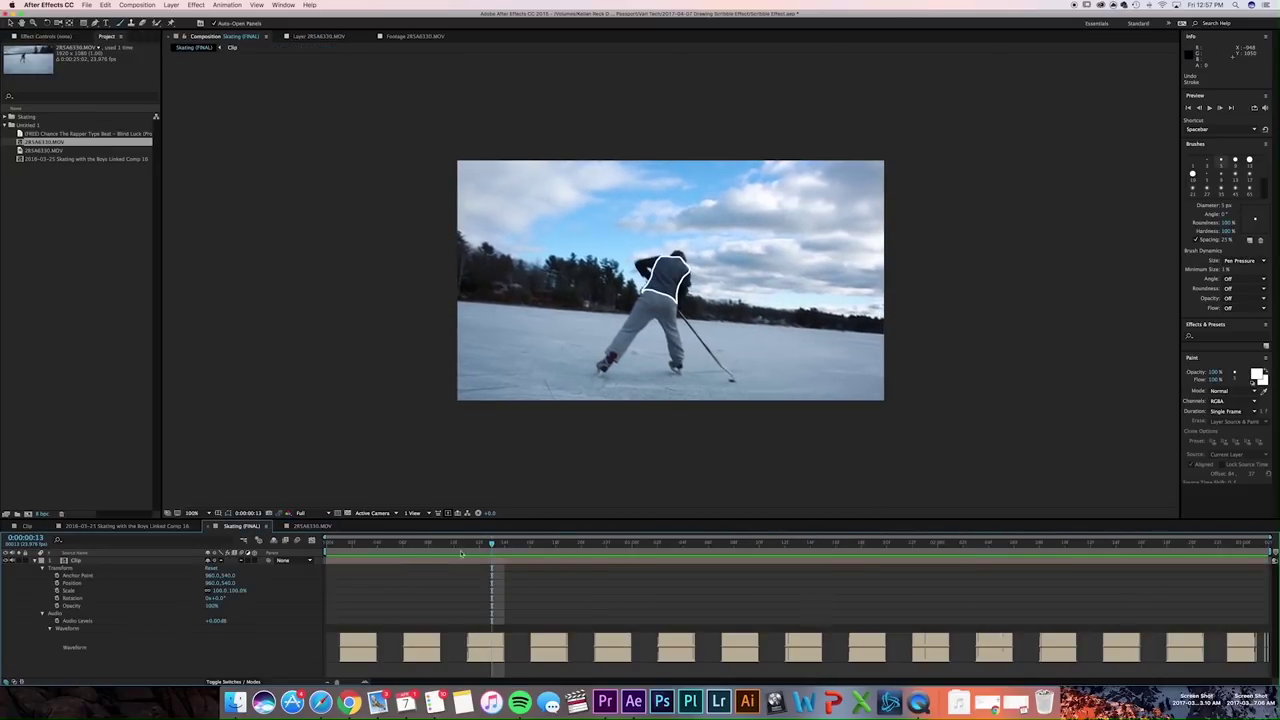
# - Scrub and play back Skating (FINAL), then return to 2R5A6330.MOV and scrub to 0:00:12:14
pyautogui.moveTo(491, 544); pyautogui.dragTo(837, 544)
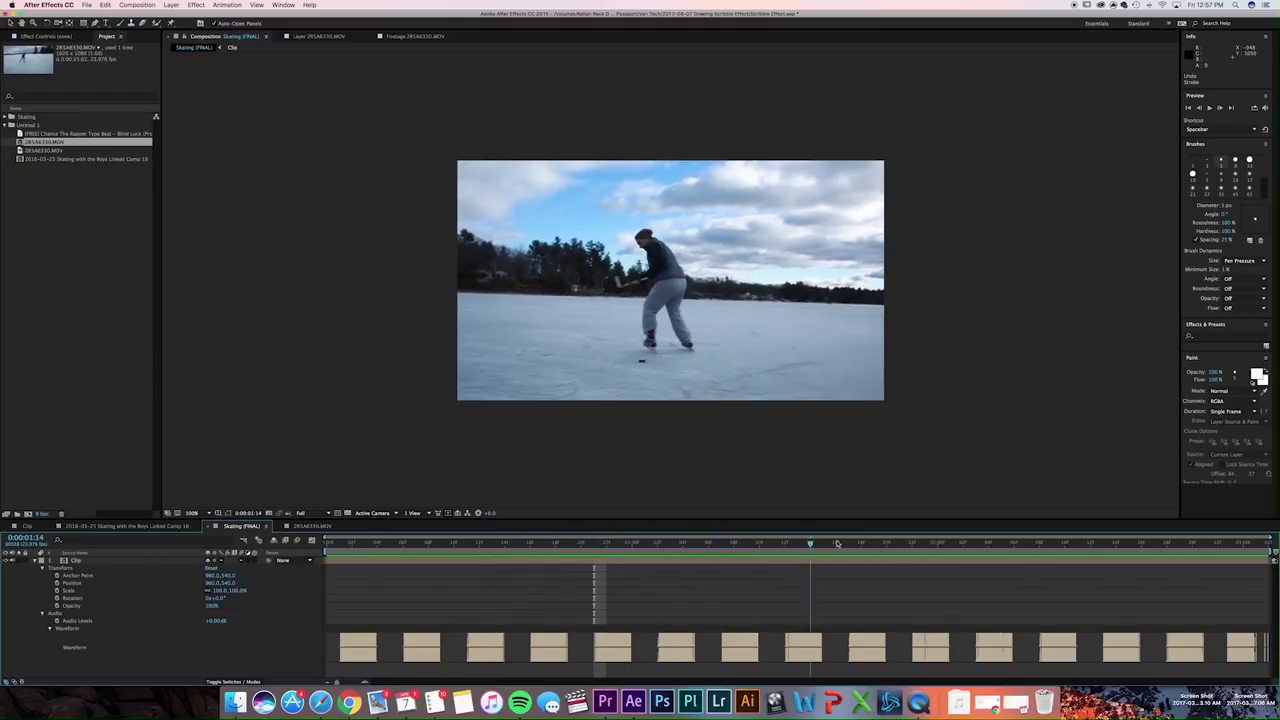
pyautogui.press('space')
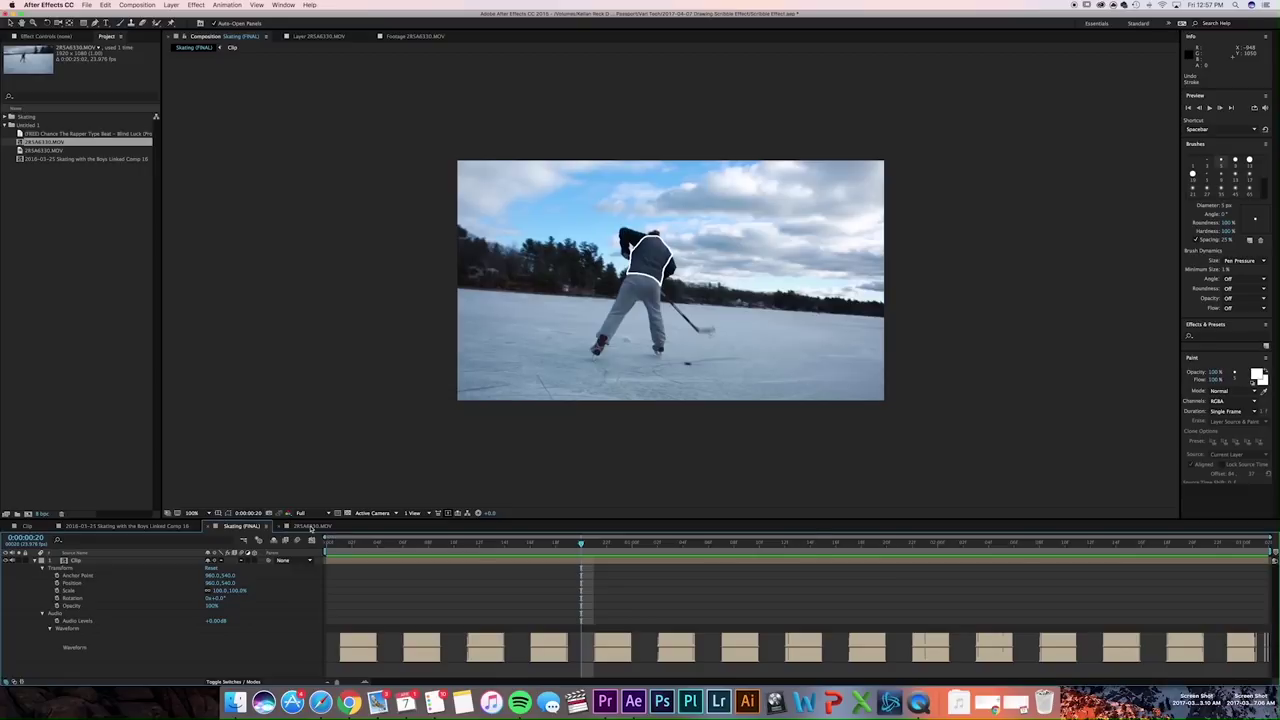
pyautogui.click(311, 527)
pyautogui.moveTo(772, 537); pyautogui.dragTo(799, 547)
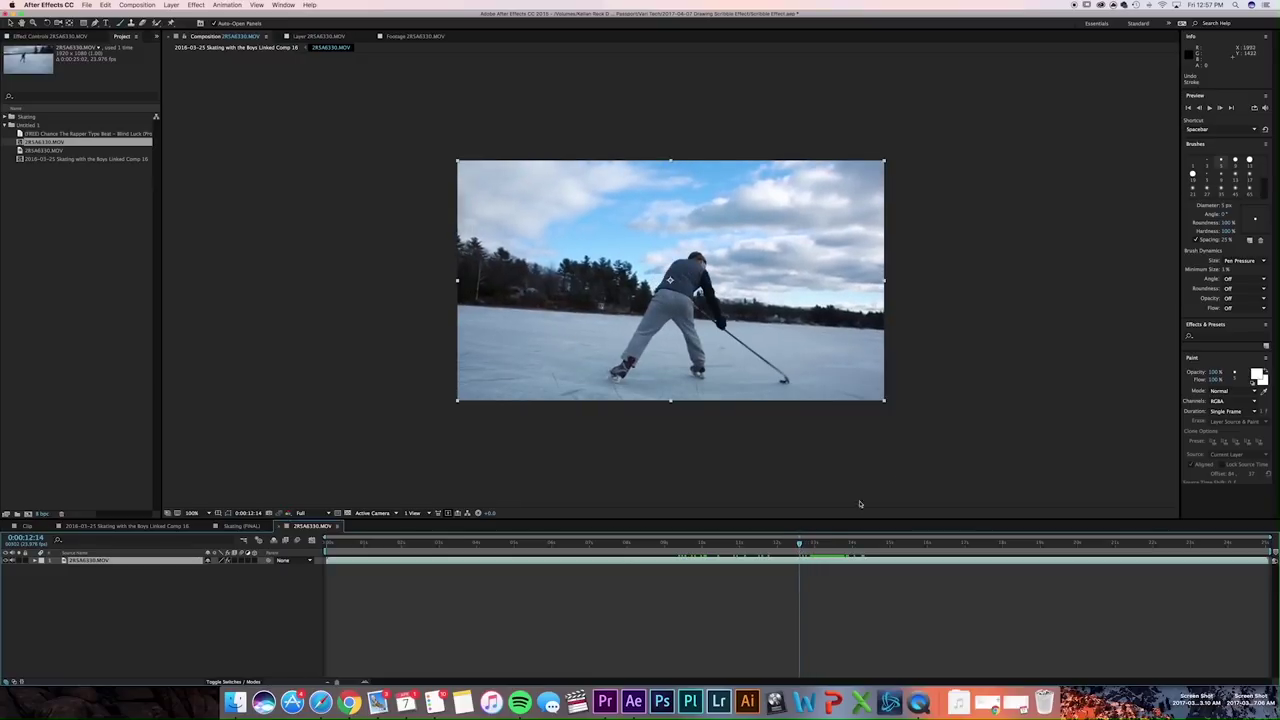
# - Go to frame 0:00:12:22 and set the paint foreground colour to red
pyautogui.click(812, 547)
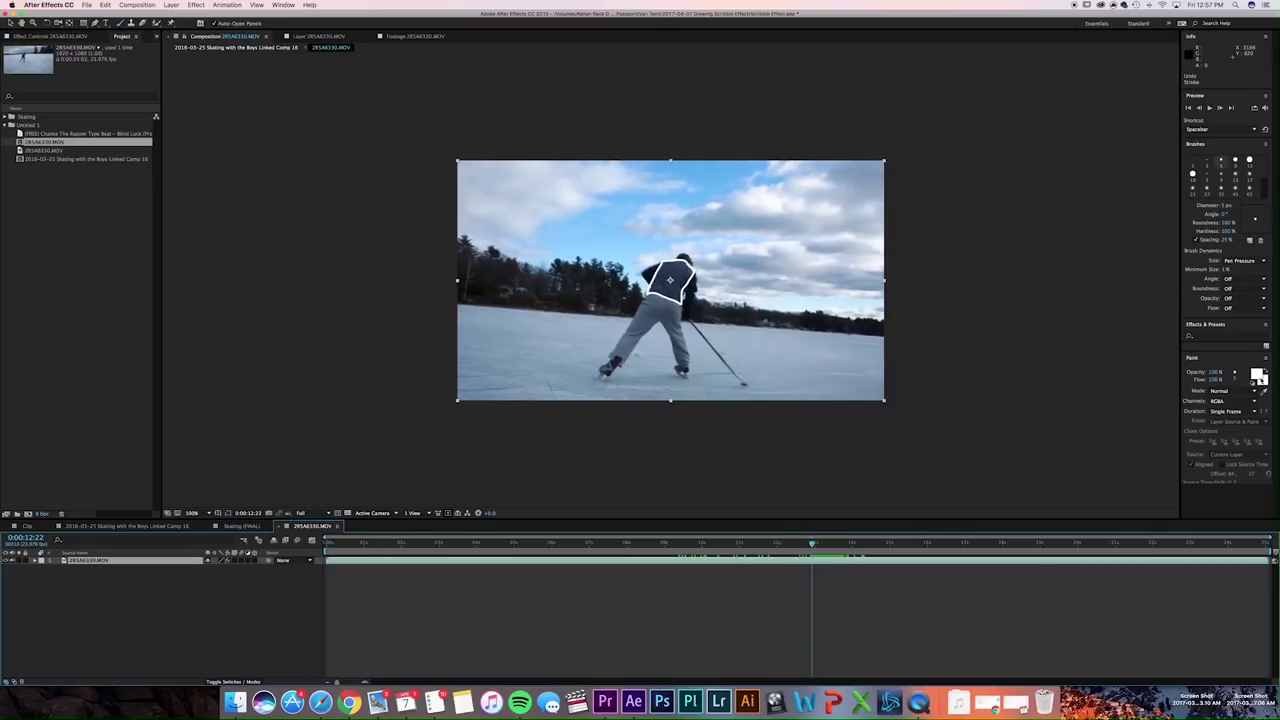
pyautogui.click(1257, 374)
pyautogui.click(99, 121)
pyautogui.click(102, 98)
pyautogui.click(202, 63)
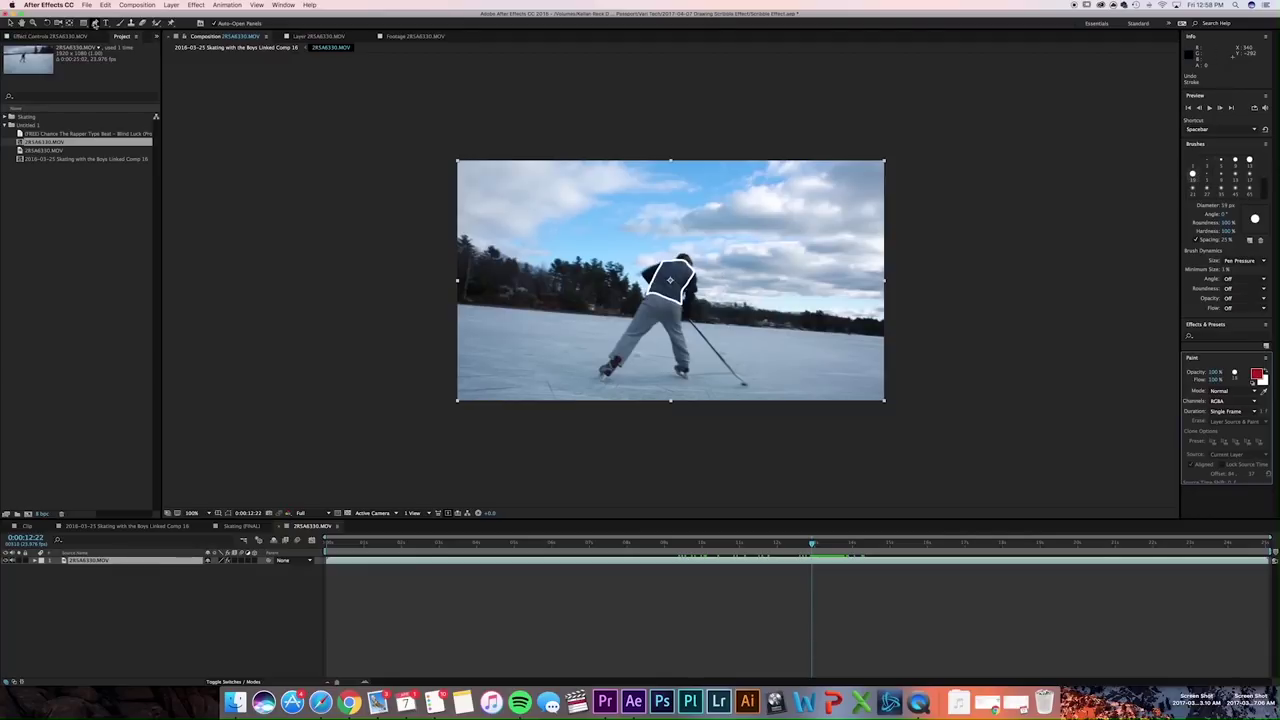
# - In the layer view, paint red burst strokes around the skater's head on frames 12:22 and 12:23
pyautogui.doubleClick(86, 559)
pyautogui.moveTo(725, 250); pyautogui.dragTo(800, 188)
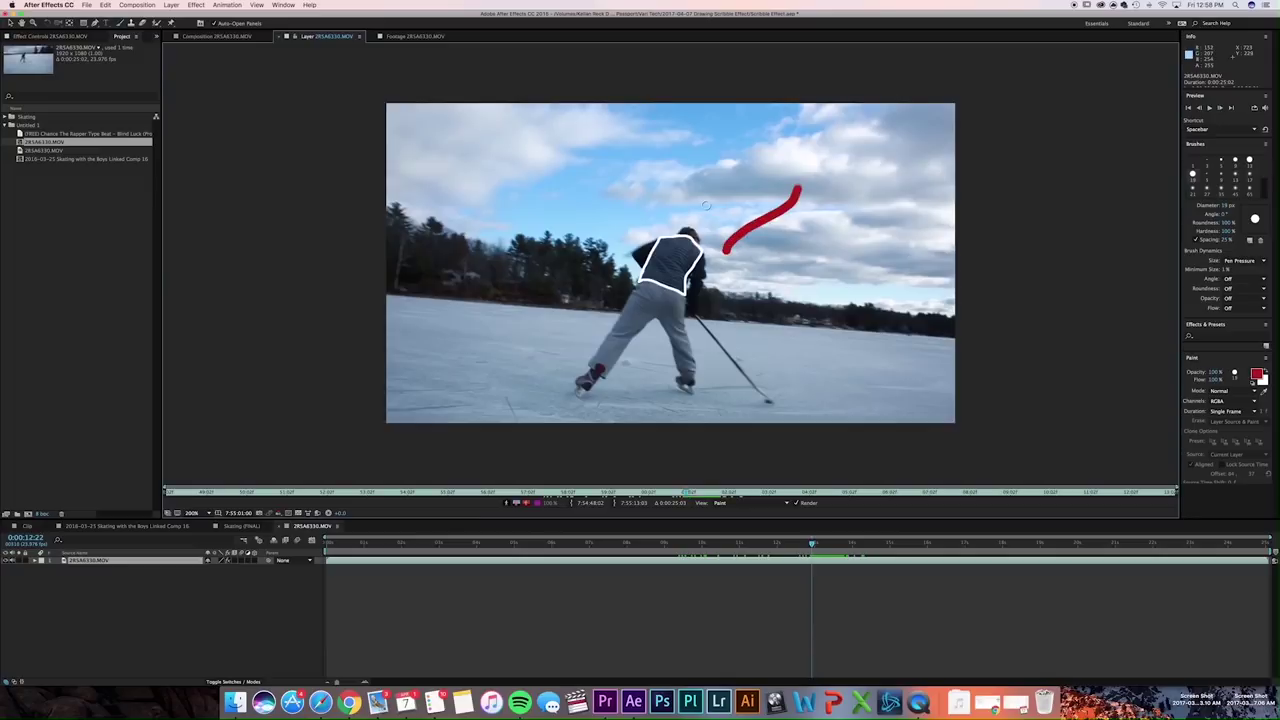
pyautogui.moveTo(700, 206); pyautogui.dragTo(736, 158)
pyautogui.moveTo(612, 155)
pyautogui.mouseDown()
pyautogui.moveTo(657, 205)
pyautogui.moveTo(550, 205)
pyautogui.mouseUp()
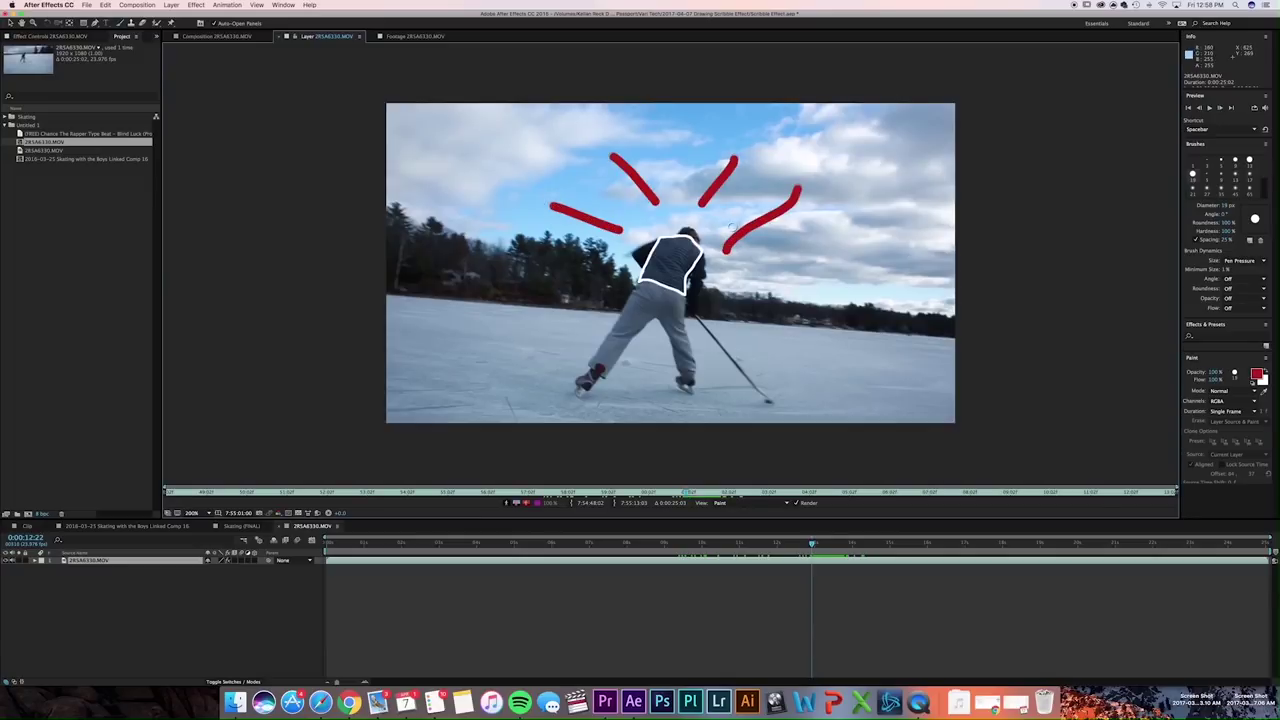
pyautogui.press('pagedown')
pyautogui.moveTo(737, 228); pyautogui.dragTo(818, 183)
pyautogui.moveTo(700, 206); pyautogui.dragTo(722, 148)
pyautogui.moveTo(636, 120); pyautogui.dragTo(658, 202)
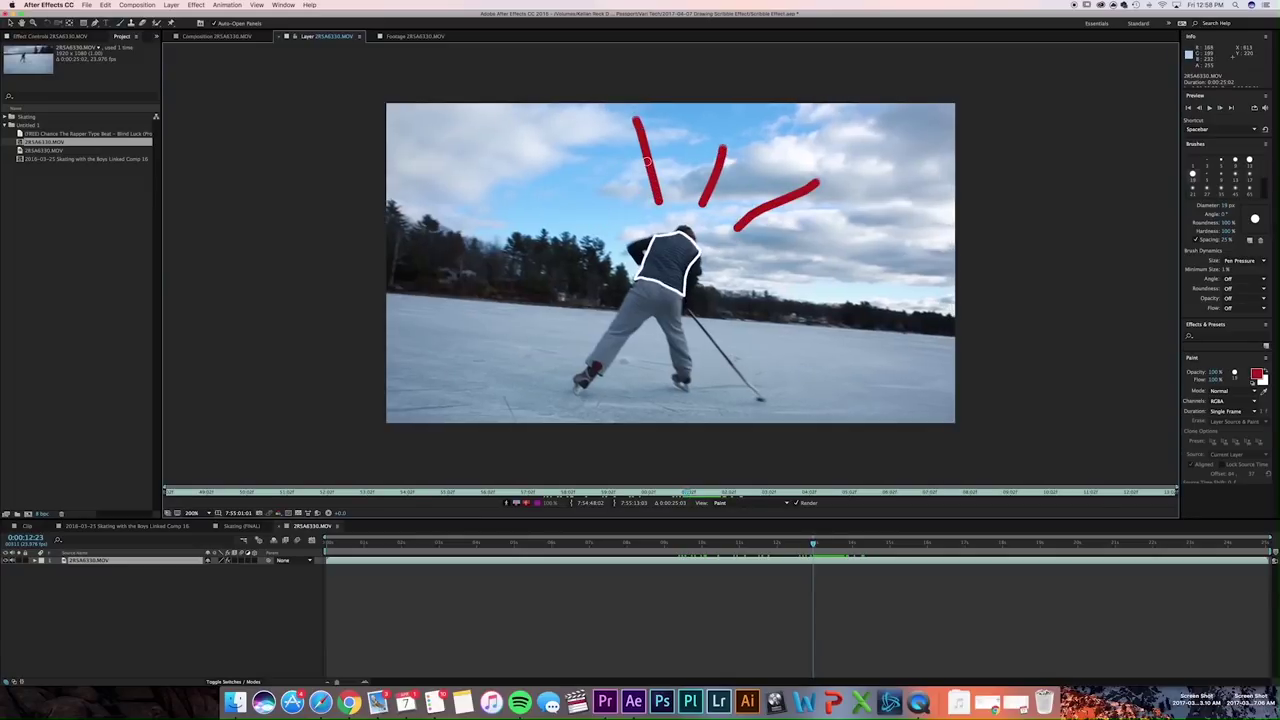
pyautogui.moveTo(547, 190); pyautogui.dragTo(549, 192)
# - Paint red burst strokes around the skater's head on frames 13:00 and 13:01
pyautogui.press('pagedown')
pyautogui.moveTo(729, 248); pyautogui.dragTo(795, 206)
pyautogui.moveTo(716, 206); pyautogui.dragTo(737, 162)
pyautogui.moveTo(655, 146); pyautogui.dragTo(655, 203)
pyautogui.moveTo(557, 196); pyautogui.dragTo(597, 220)
pyautogui.press('pagedown')
pyautogui.moveTo(730, 256); pyautogui.dragTo(800, 230)
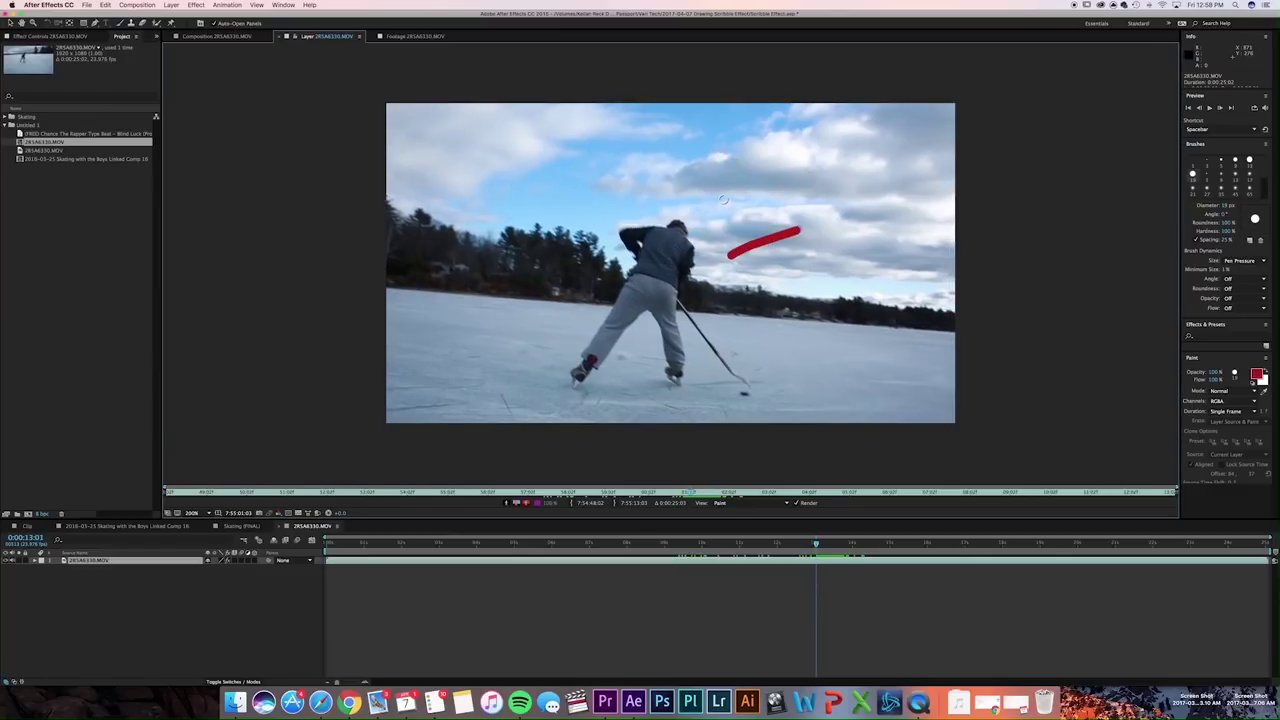
pyautogui.moveTo(721, 202); pyautogui.dragTo(743, 158)
pyautogui.moveTo(655, 203); pyautogui.dragTo(652, 157)
pyautogui.moveTo(605, 222); pyautogui.dragTo(545, 190)
# - Paint five red burst strokes on frame 13:02, then preview from 0:00:12:22
pyautogui.press('pagedown')
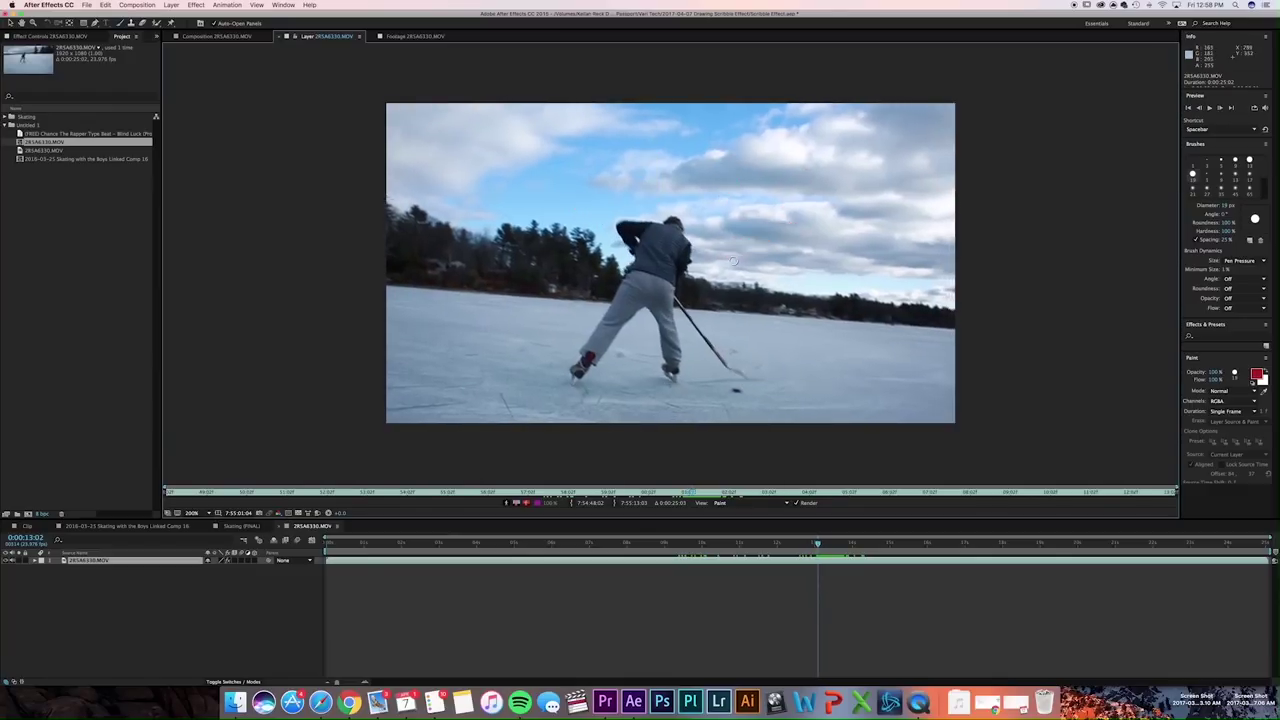
pyautogui.moveTo(720, 258); pyautogui.dragTo(778, 226)
pyautogui.moveTo(740, 188); pyautogui.dragTo(771, 153)
pyautogui.moveTo(673, 186); pyautogui.dragTo(670, 160)
pyautogui.moveTo(607, 198); pyautogui.dragTo(579, 153)
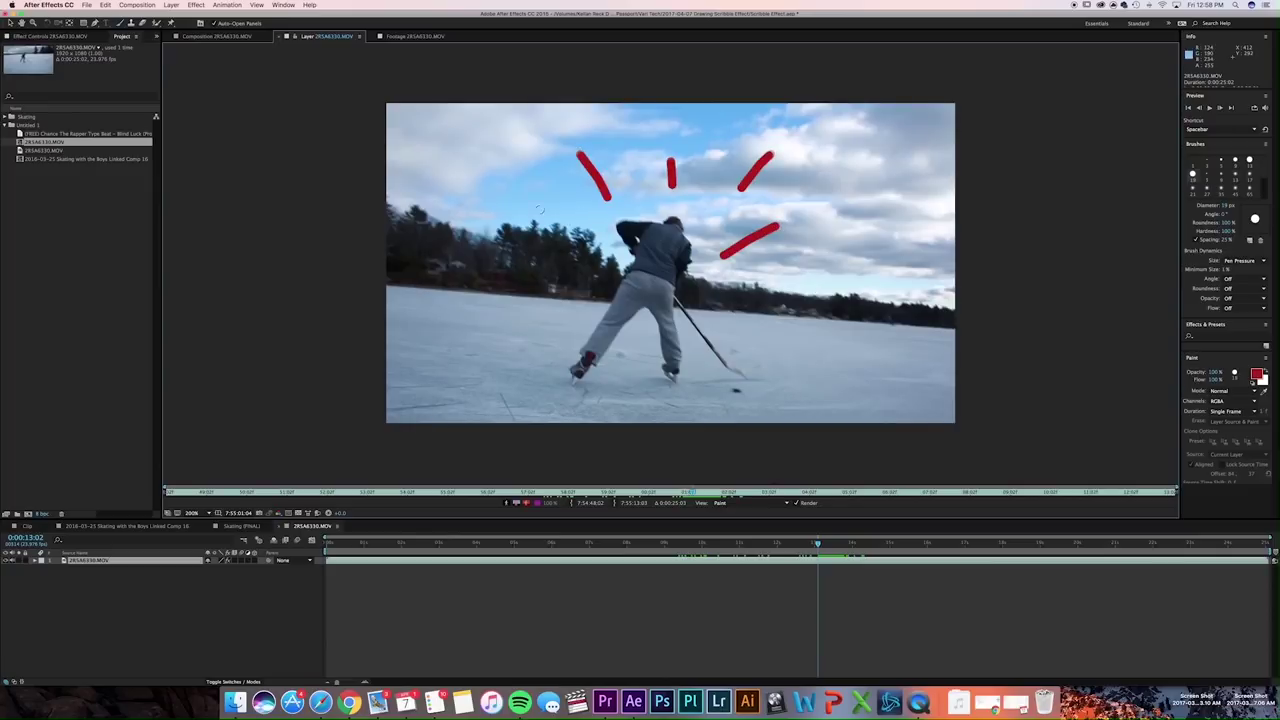
pyautogui.moveTo(570, 234); pyautogui.dragTo(492, 187)
pyautogui.press('pageup')
pyautogui.press('pageup')
pyautogui.press('pageup')
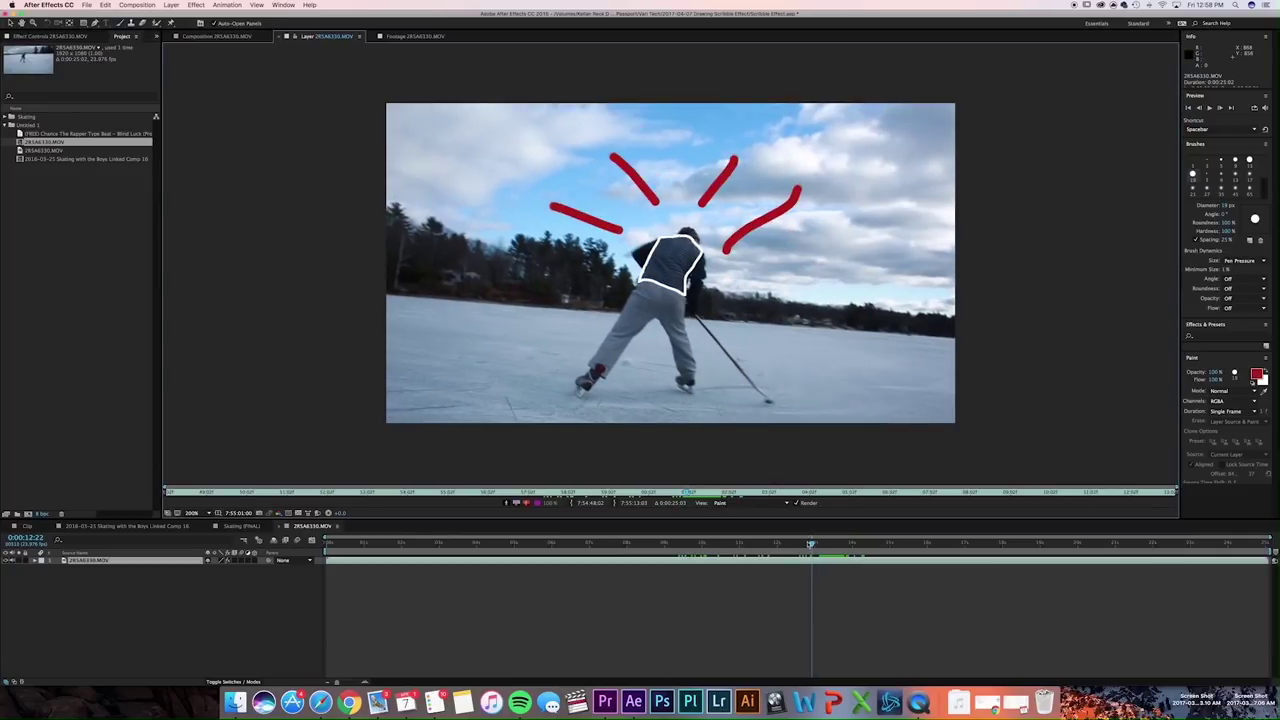
pyautogui.press('space')
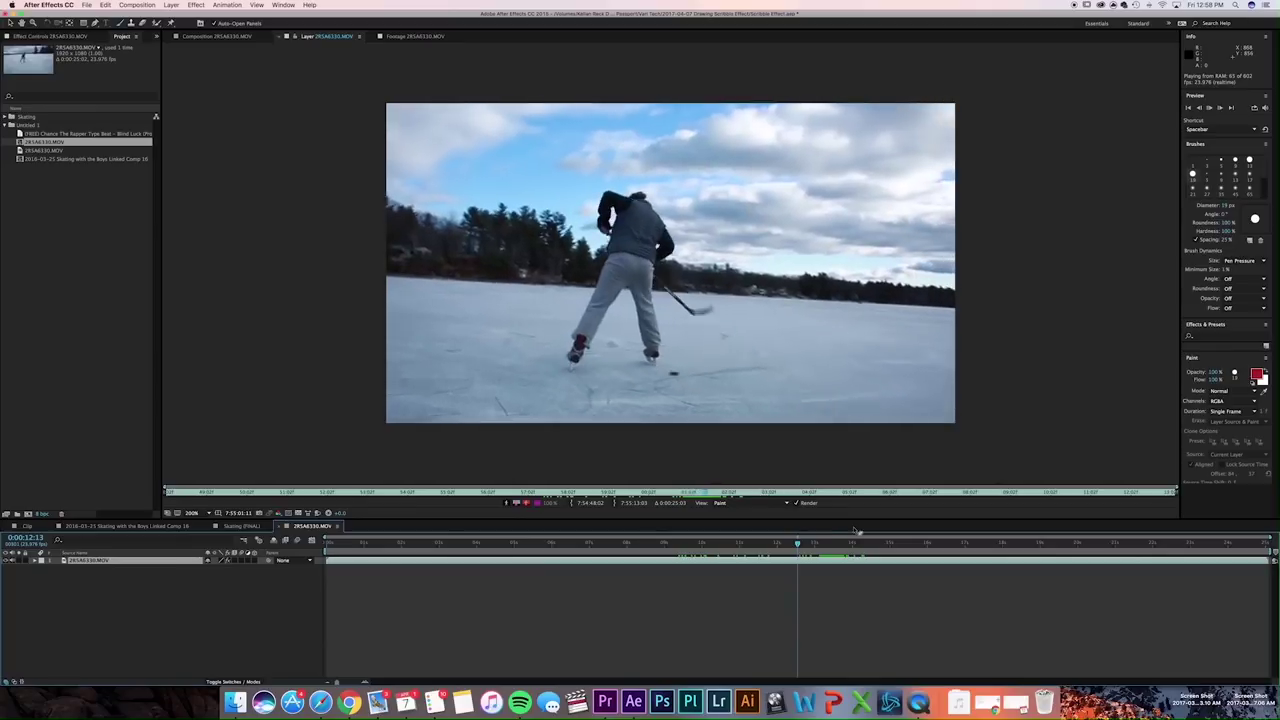